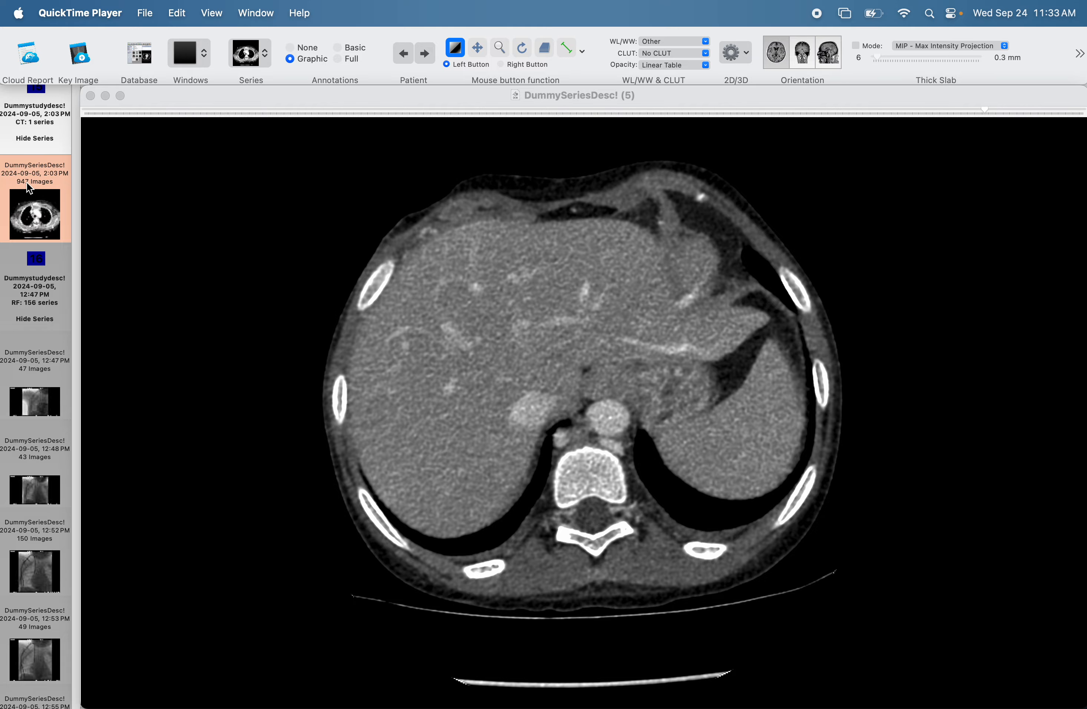
Look through the axial CT series from the skull down through the neck, chest and liver.
scroll(468, 204, "up", 20)
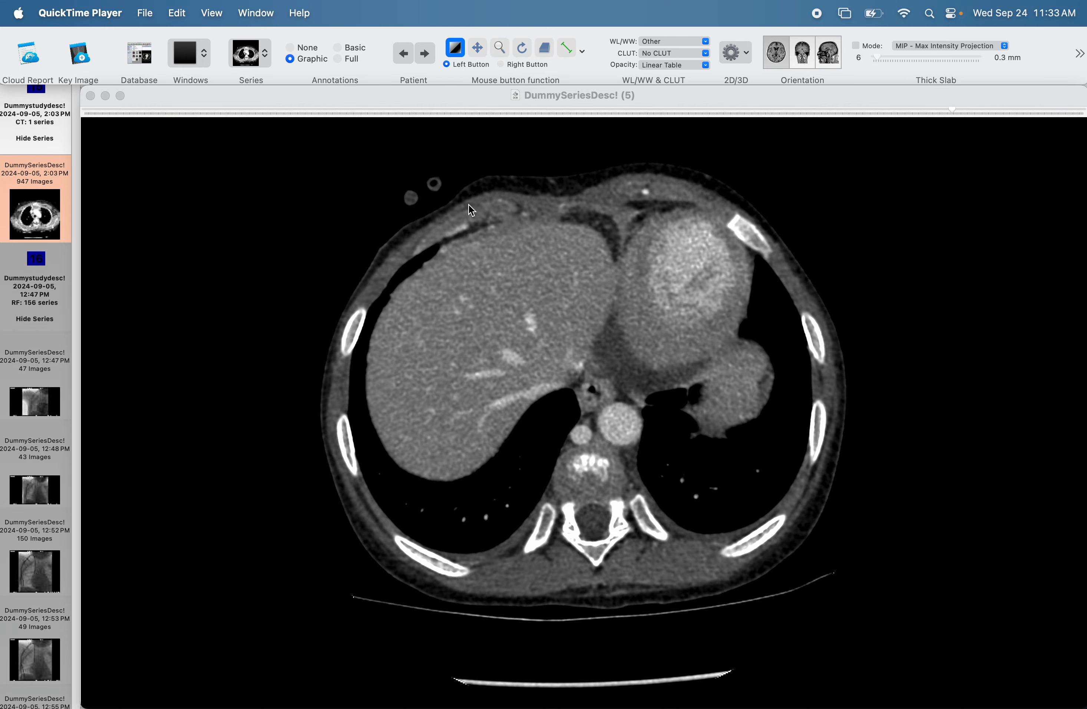
scroll(468, 204, "down", 20)
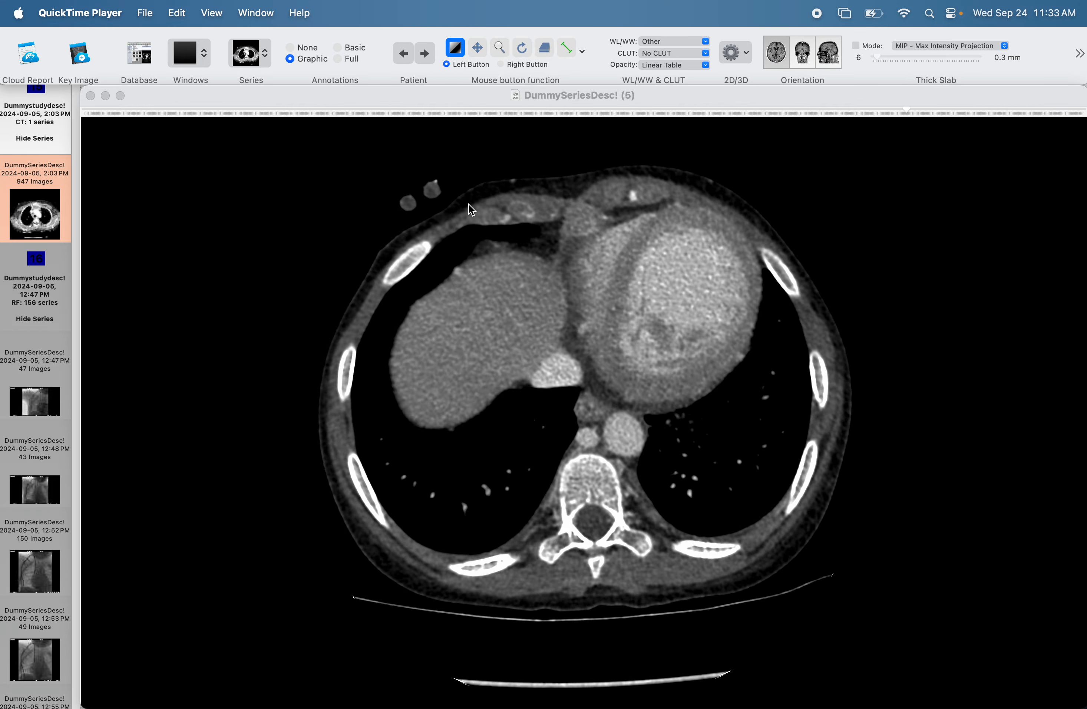
scroll(468, 197, "up", 20)
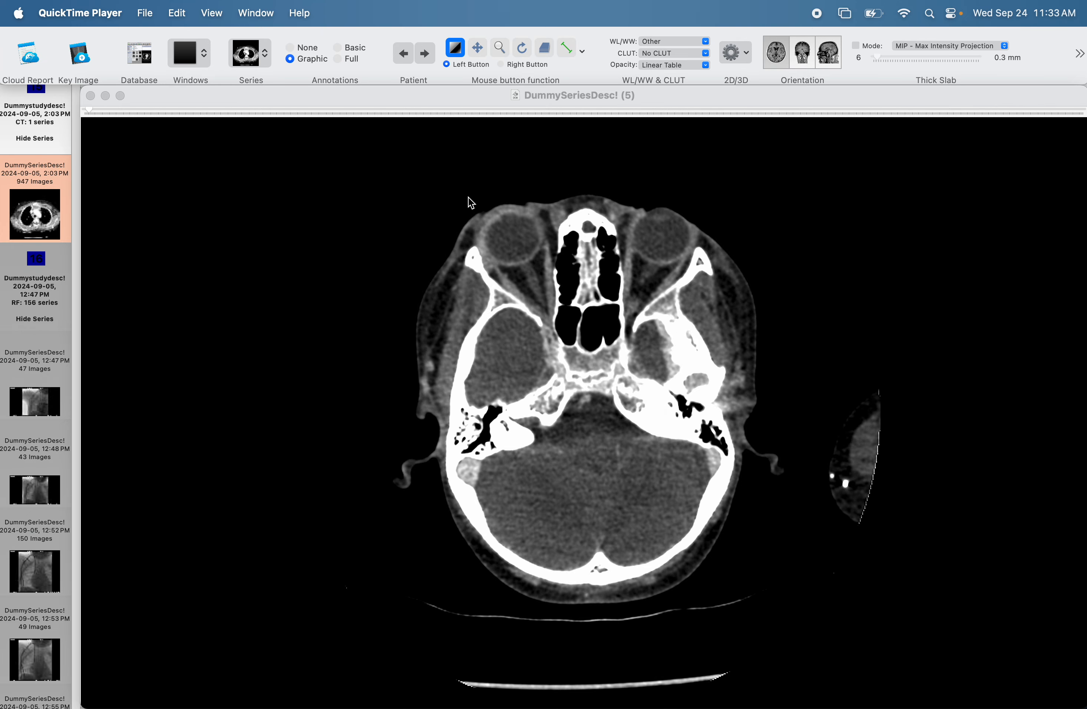
scroll(471, 193, "down", 10)
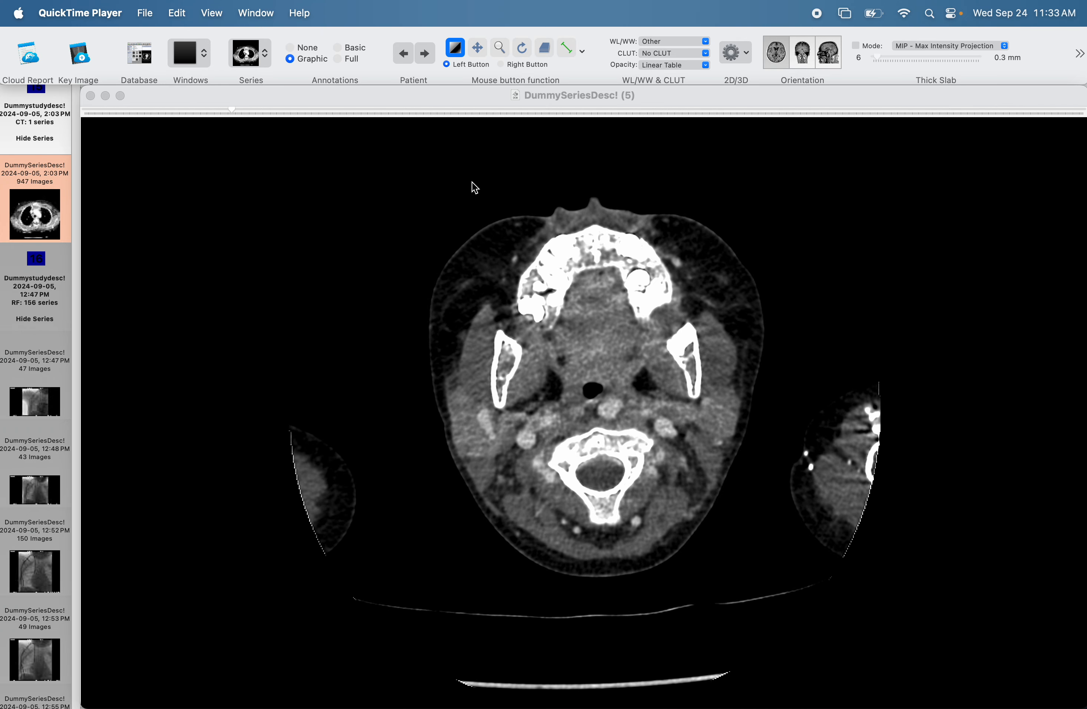
scroll(474, 186, "down", 12)
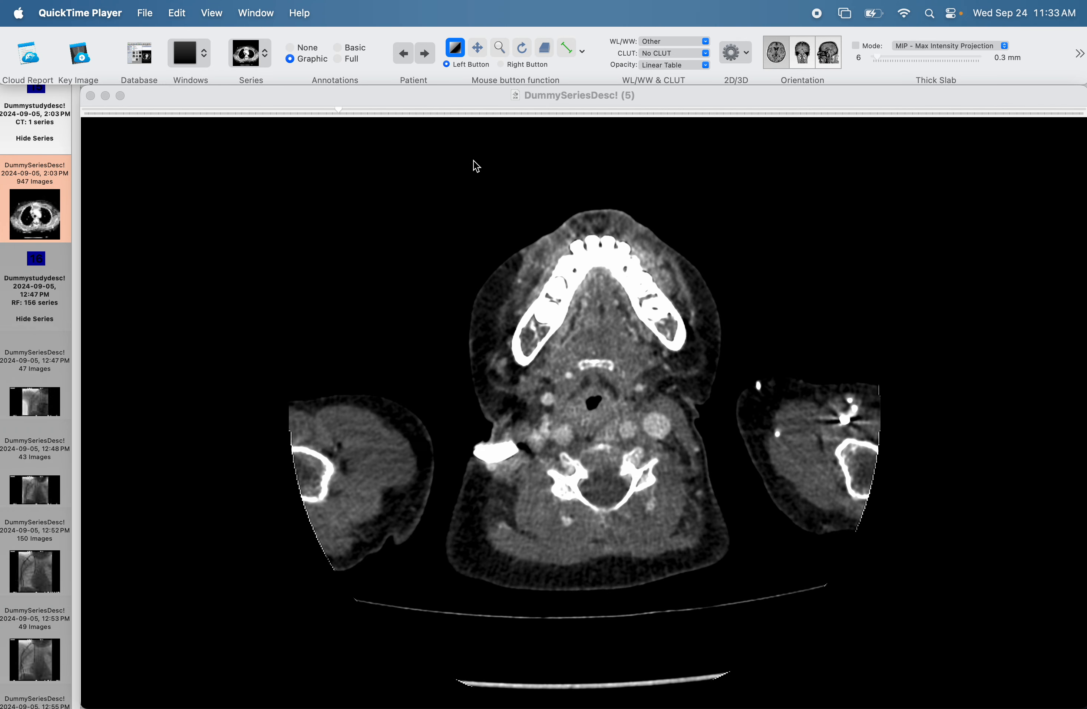
scroll(475, 434, "down", 10)
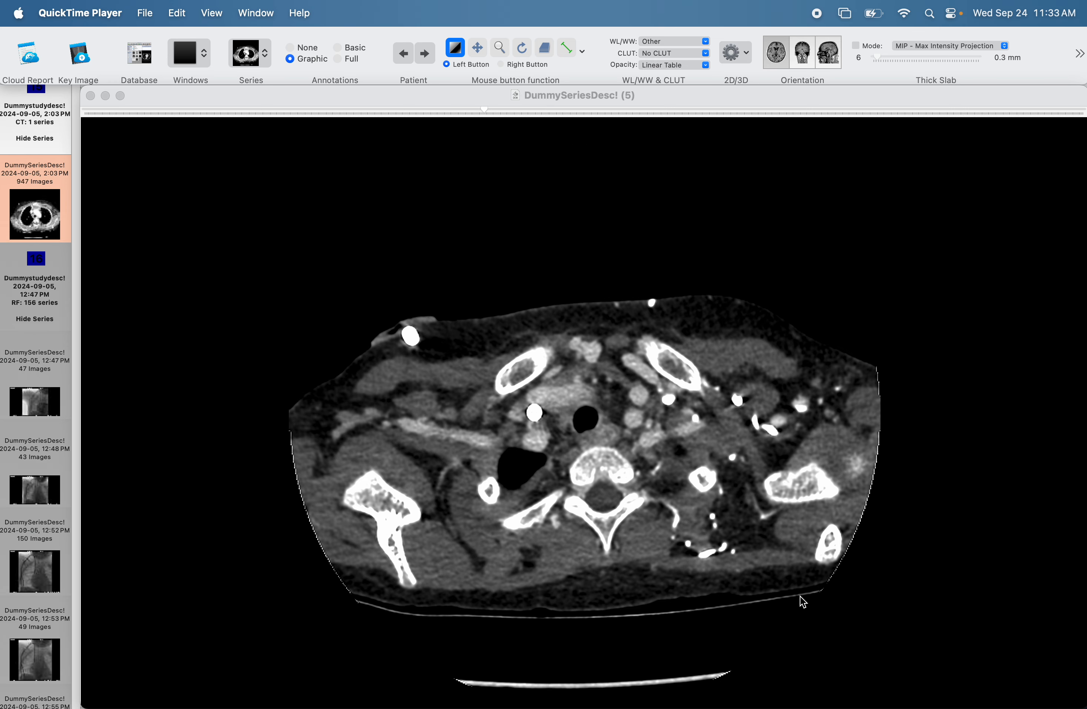
Magnify the axial CT image and shift it upward so the shoulder-level slice sits centred in the view.
left_click(502, 46)
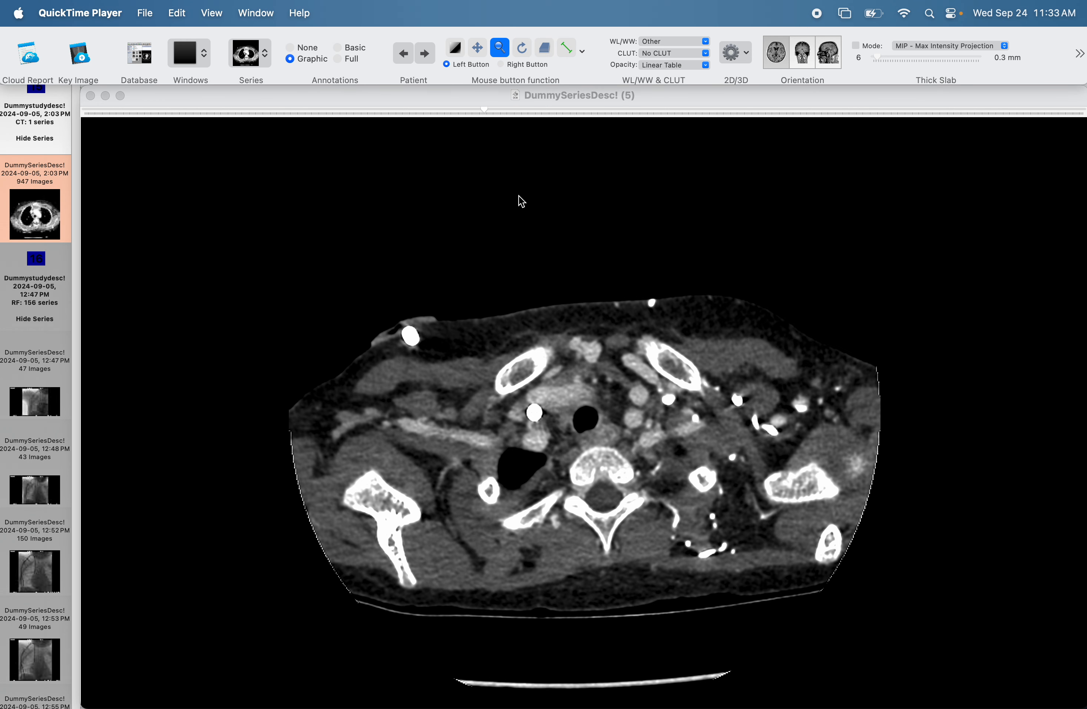
left_click(542, 334)
left_click_drag(542, 334, 531, 272)
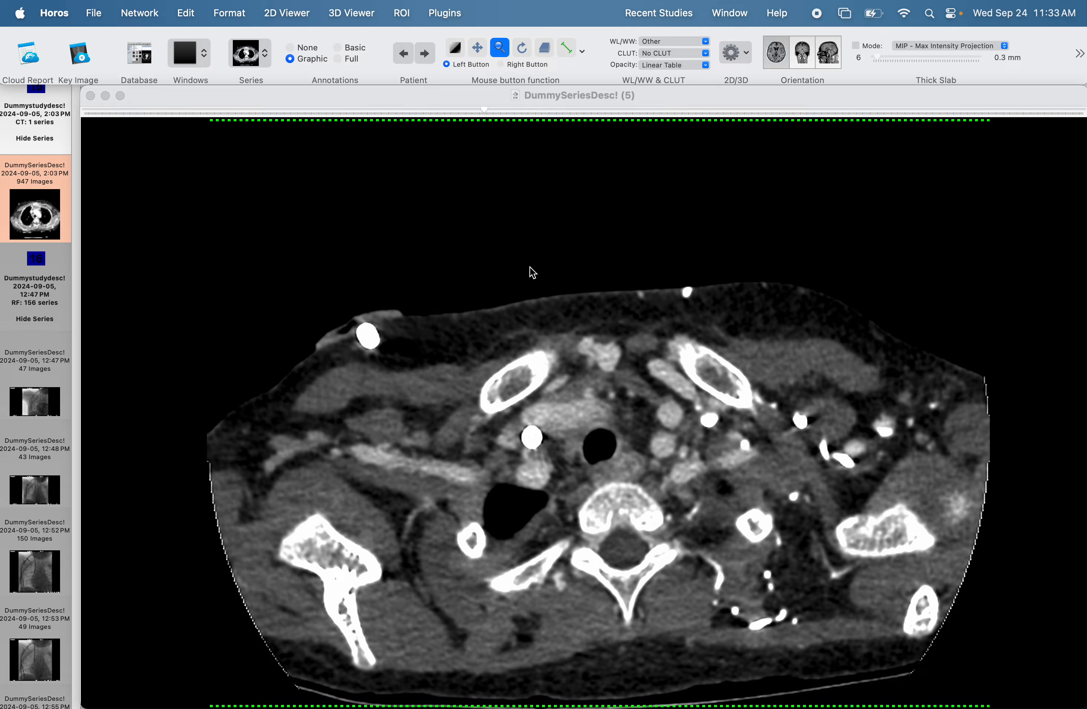
left_click(477, 48)
left_click_drag(553, 395, 519, 309)
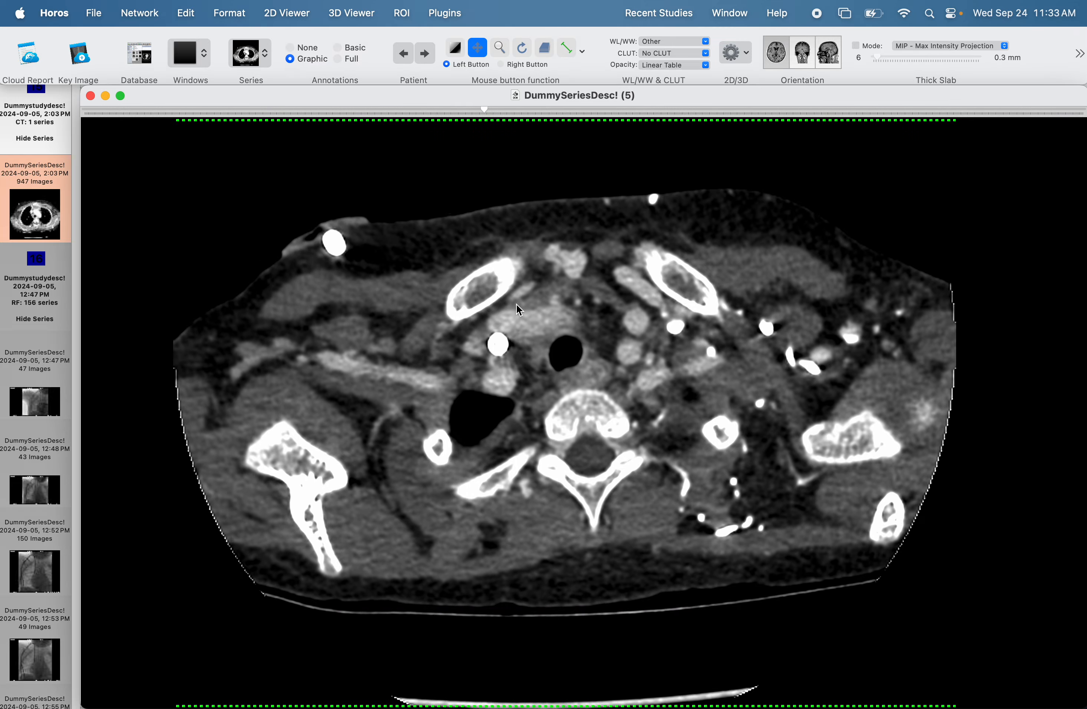
Check the framing through the chest slices and move the image down so the whole chest fits in view.
scroll(571, 308, "down", 15)
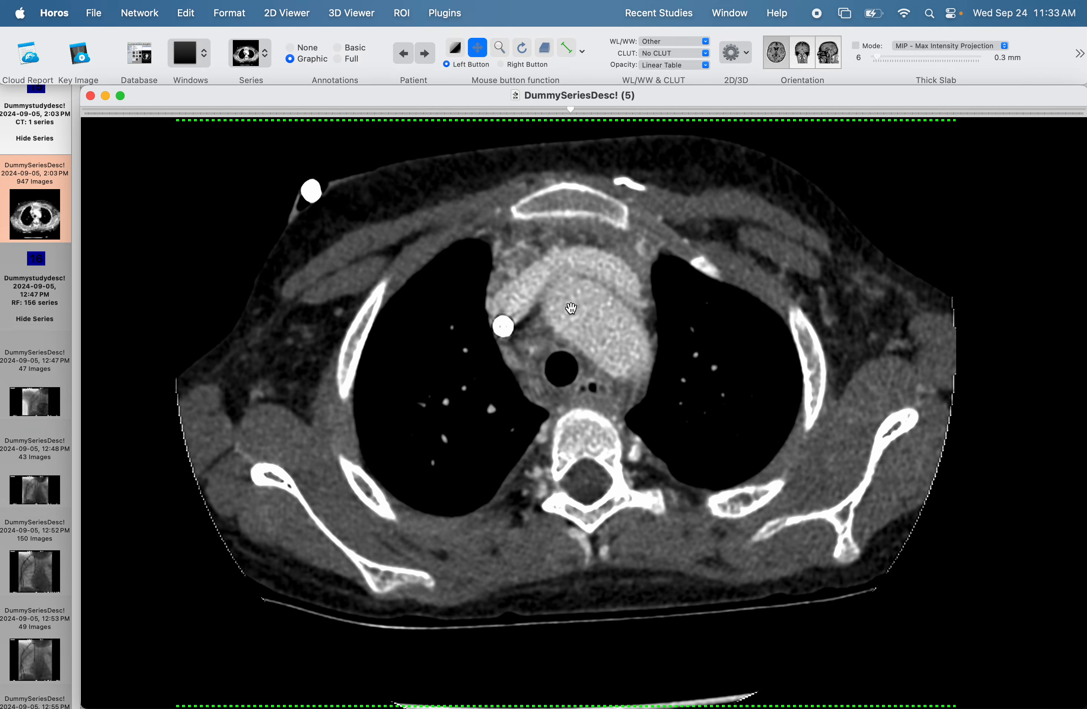
scroll(571, 308, "down", 10)
scroll(609, 216, "down", 8)
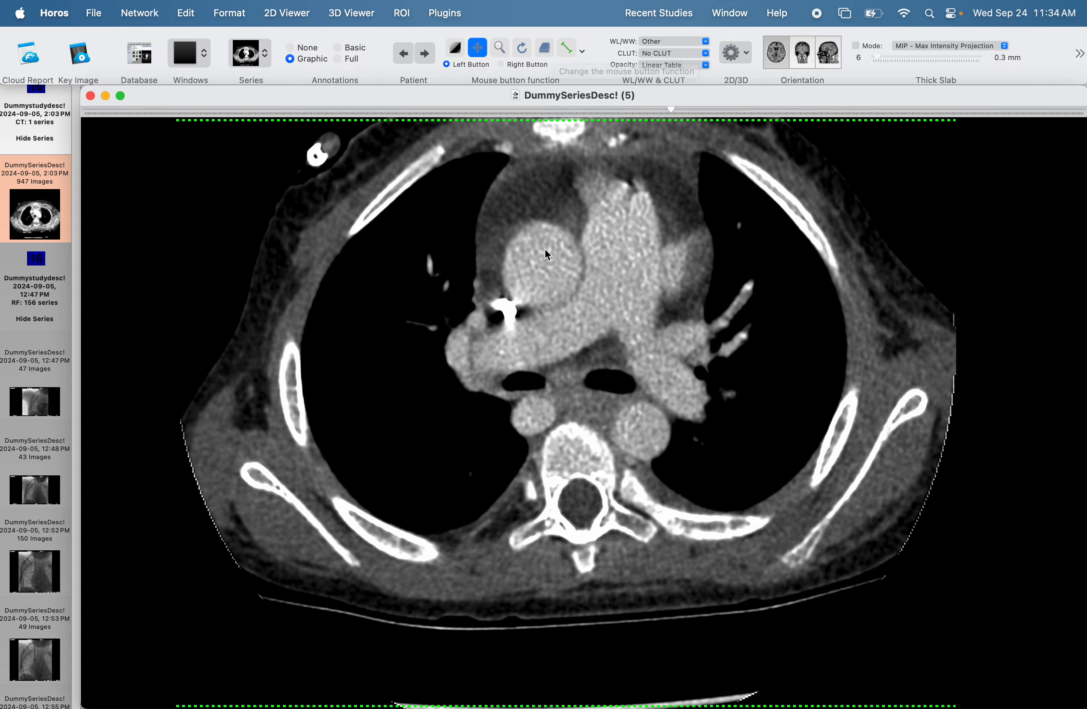
left_click_drag(548, 244, 546, 321)
scroll(545, 322, "down", 15)
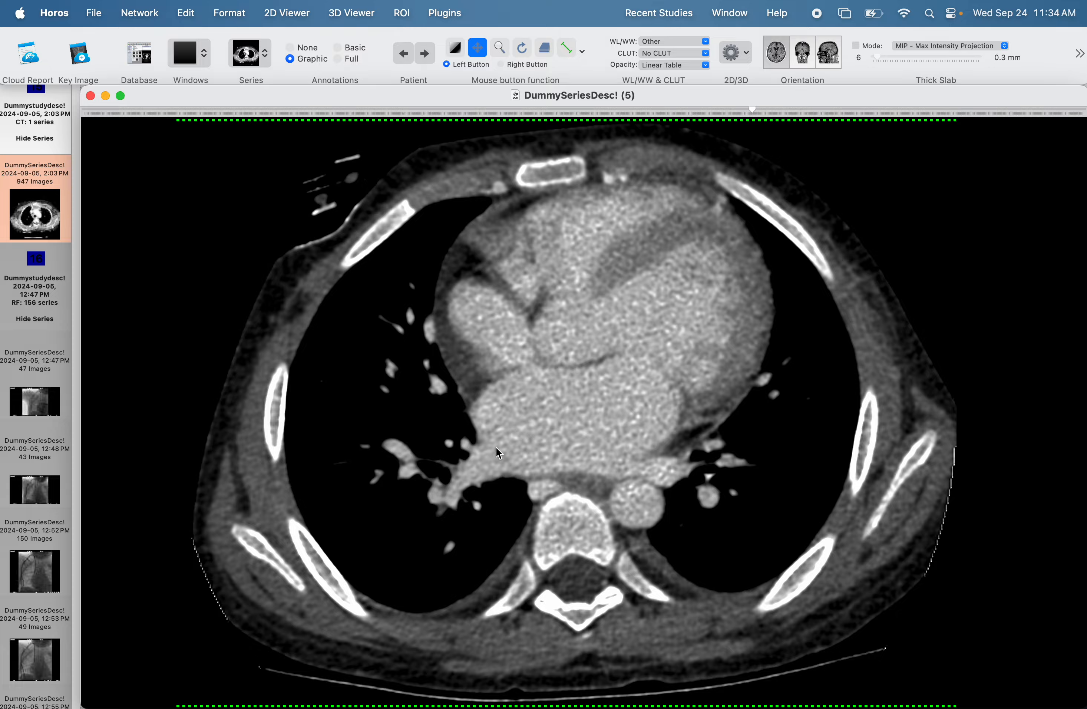
scroll(513, 434, "down", 8)
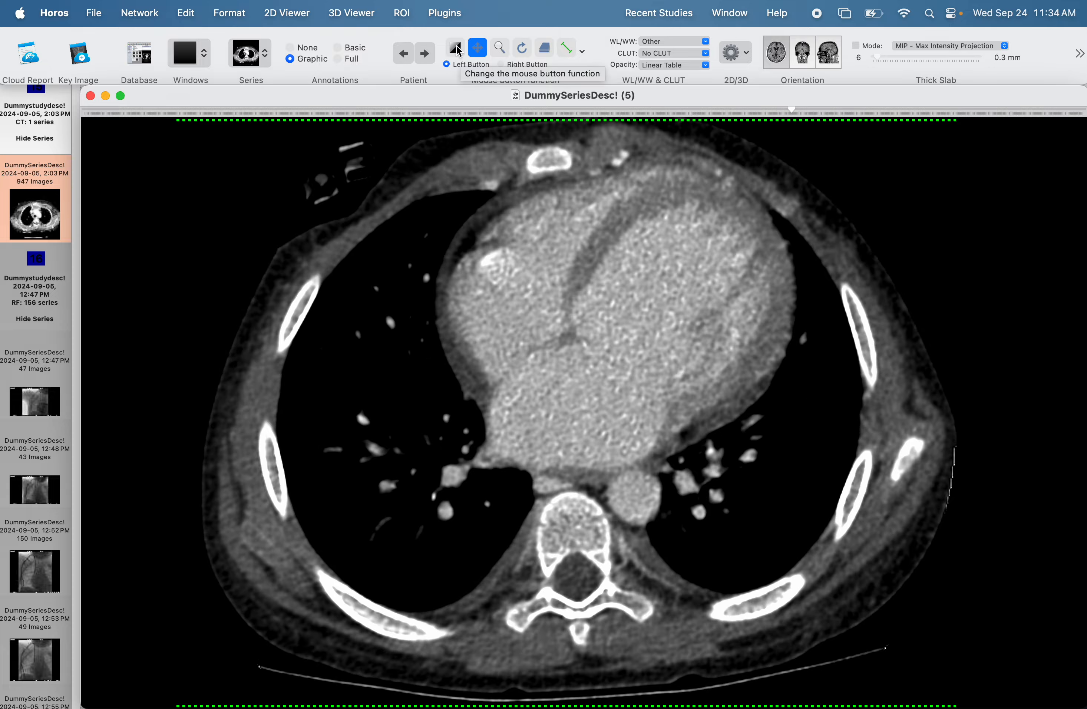
Slightly adjust the window level and width on the heart slice and check the contrast through the chest and liver.
left_click(455, 48)
mouse_move(589, 309)
left_mouse_down()
mouse_move(590, 345)
mouse_move(595, 308)
mouse_move(557, 312)
mouse_move(583, 304)
left_mouse_up()
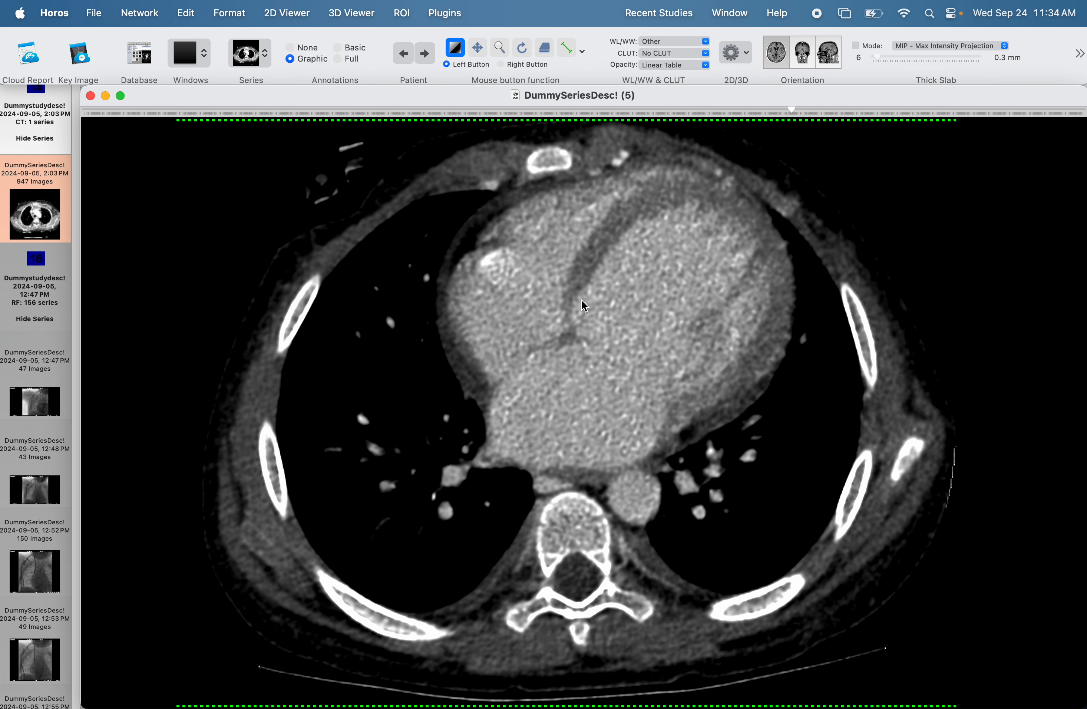
scroll(584, 303, "down", 20)
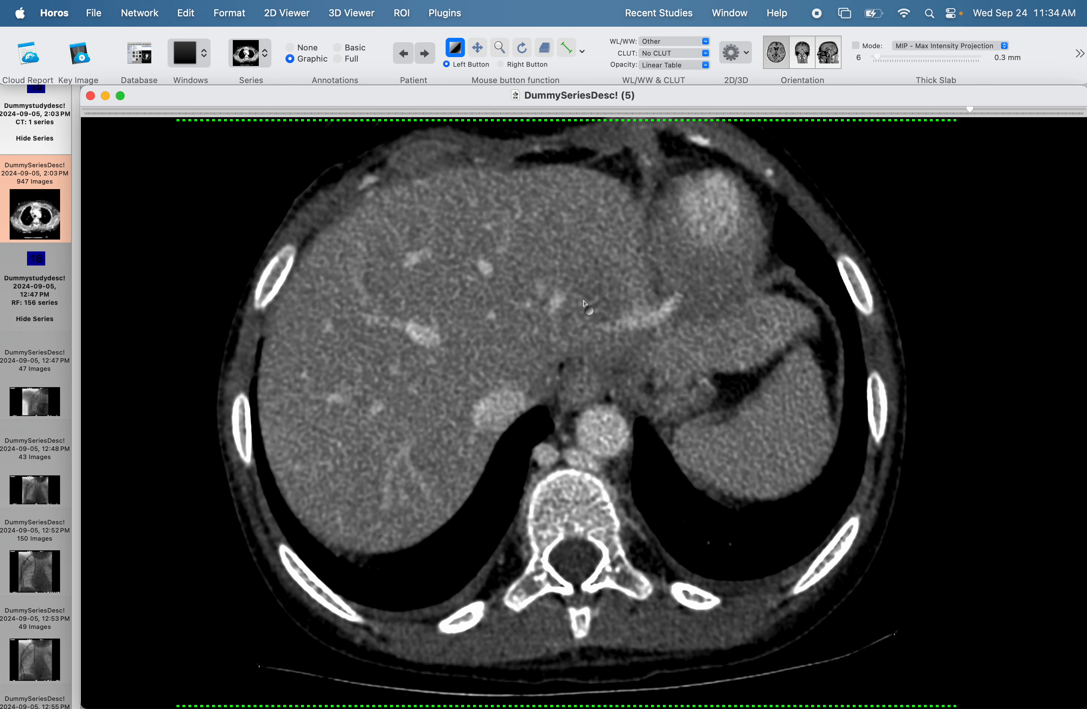
scroll(584, 304, "up", 20)
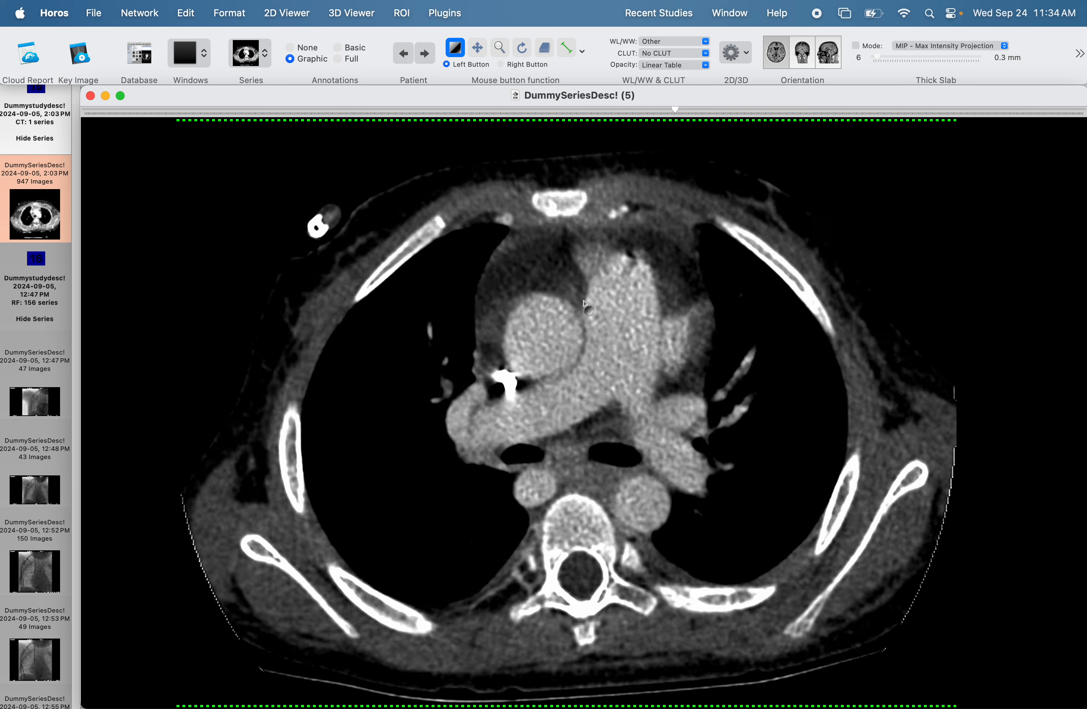
scroll(584, 304, "up", 20)
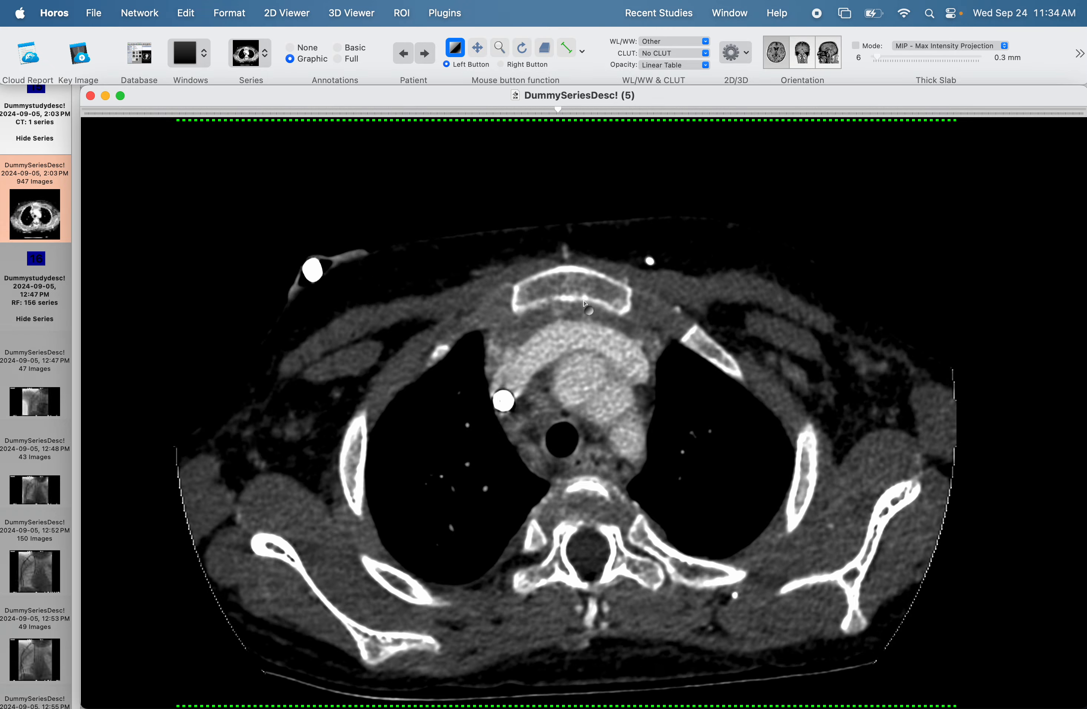
scroll(584, 304, "down", 17)
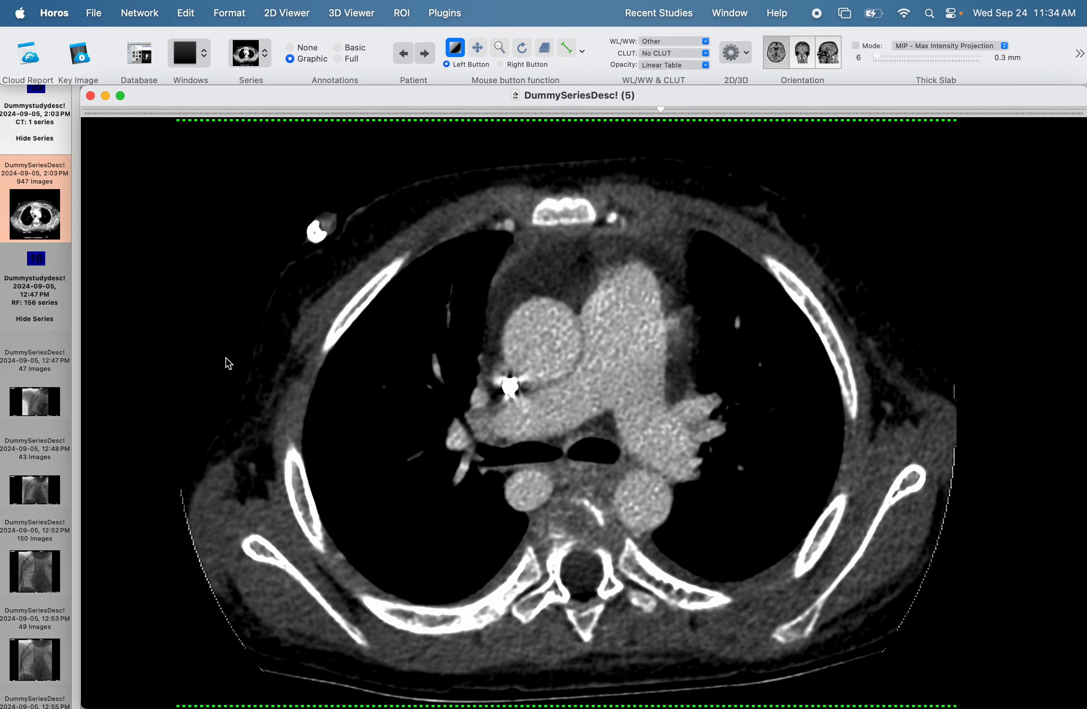
Start an export to DICOM files and include all images of the series.
left_click(96, 18)
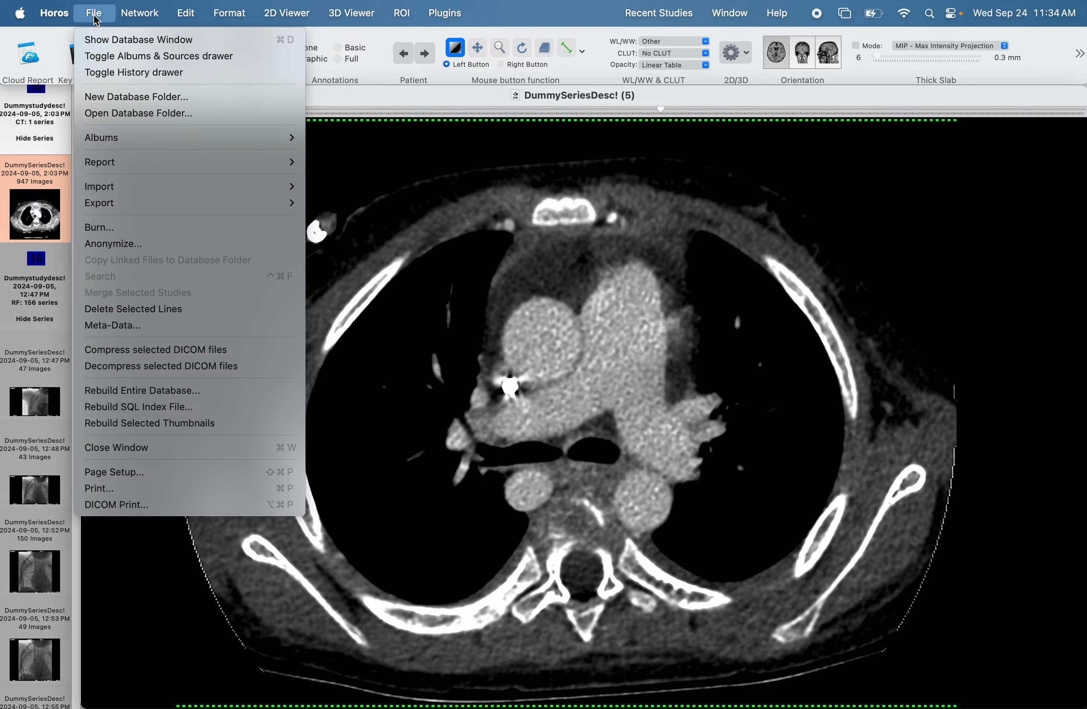
mouse_move(143, 210)
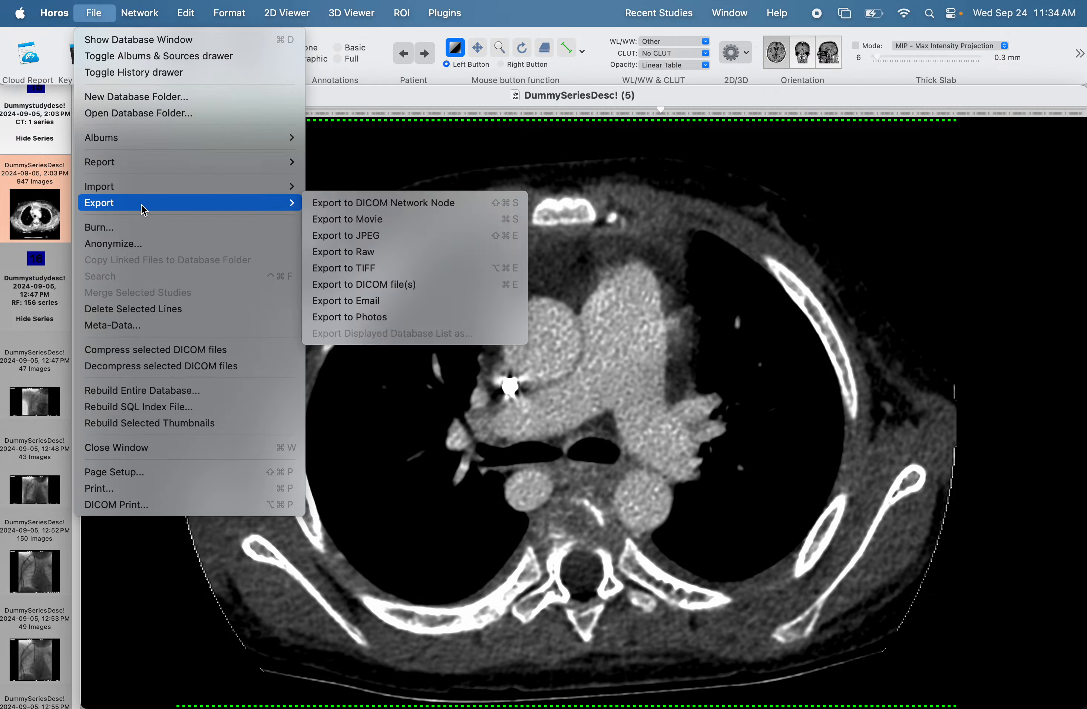
left_click(399, 286)
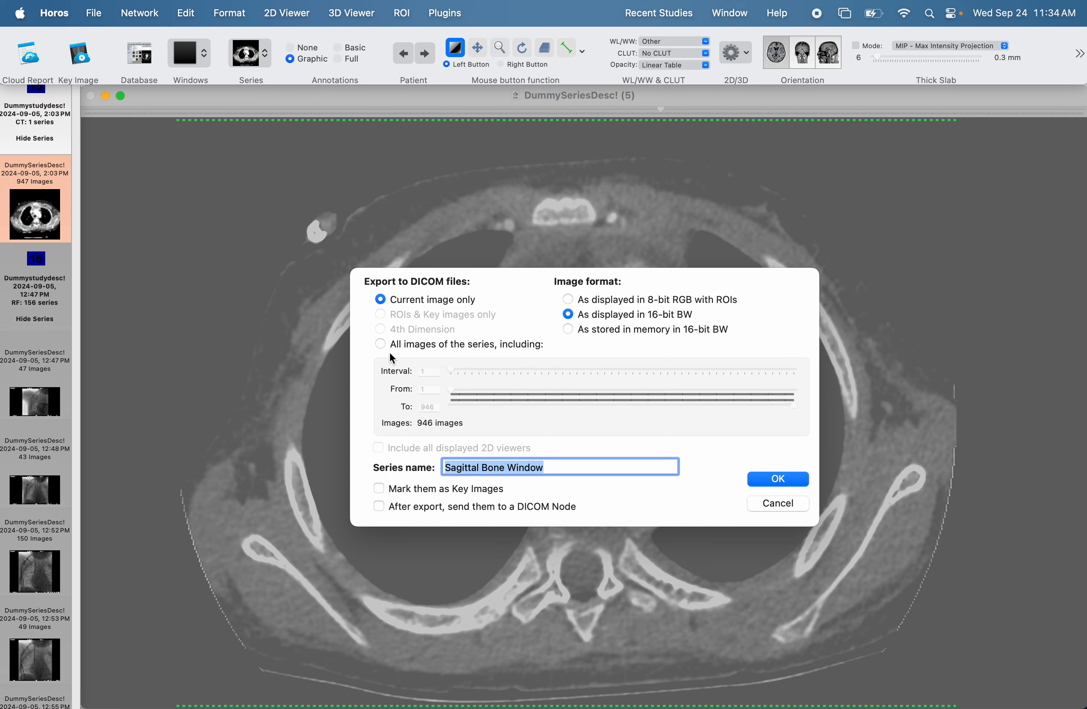
left_click(382, 345)
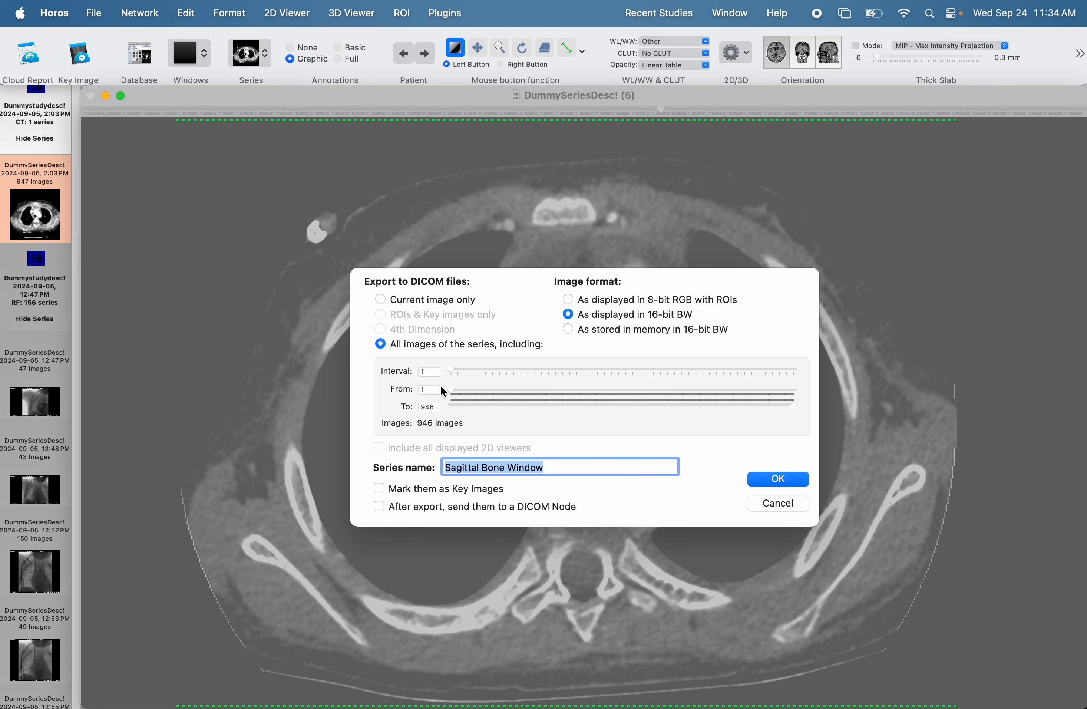
Limit the export range to images 89 through 911 with an interval of 9.
left_click_drag(452, 392, 519, 392)
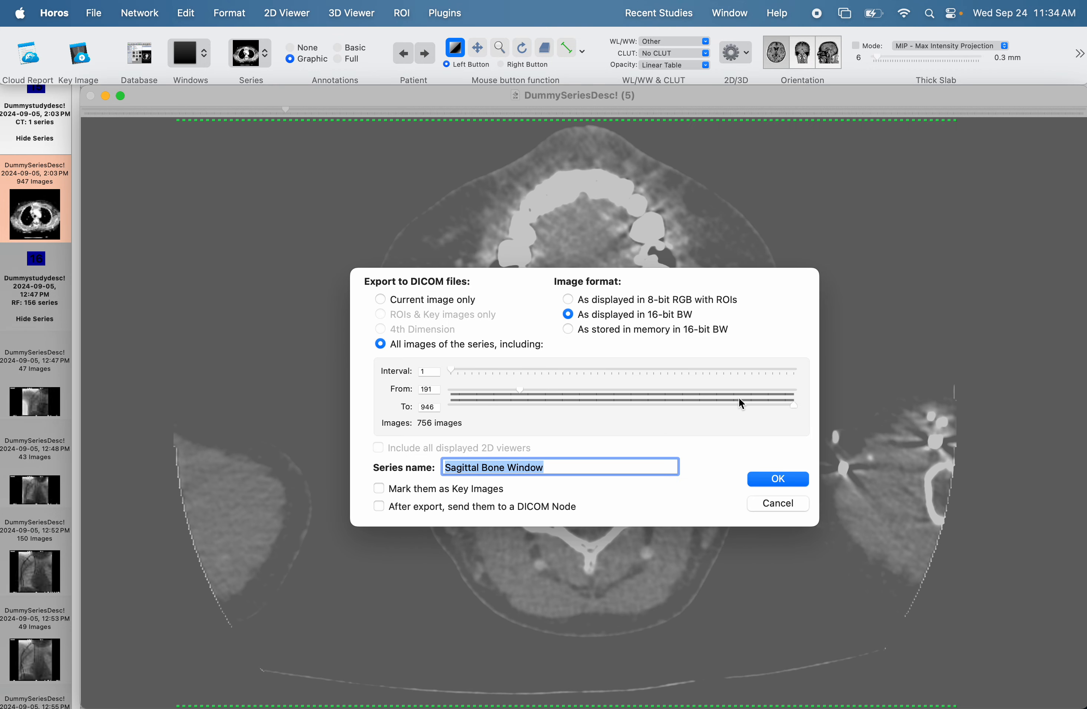
mouse_move(795, 406)
left_mouse_down()
mouse_move(740, 409)
mouse_move(782, 411)
left_mouse_up()
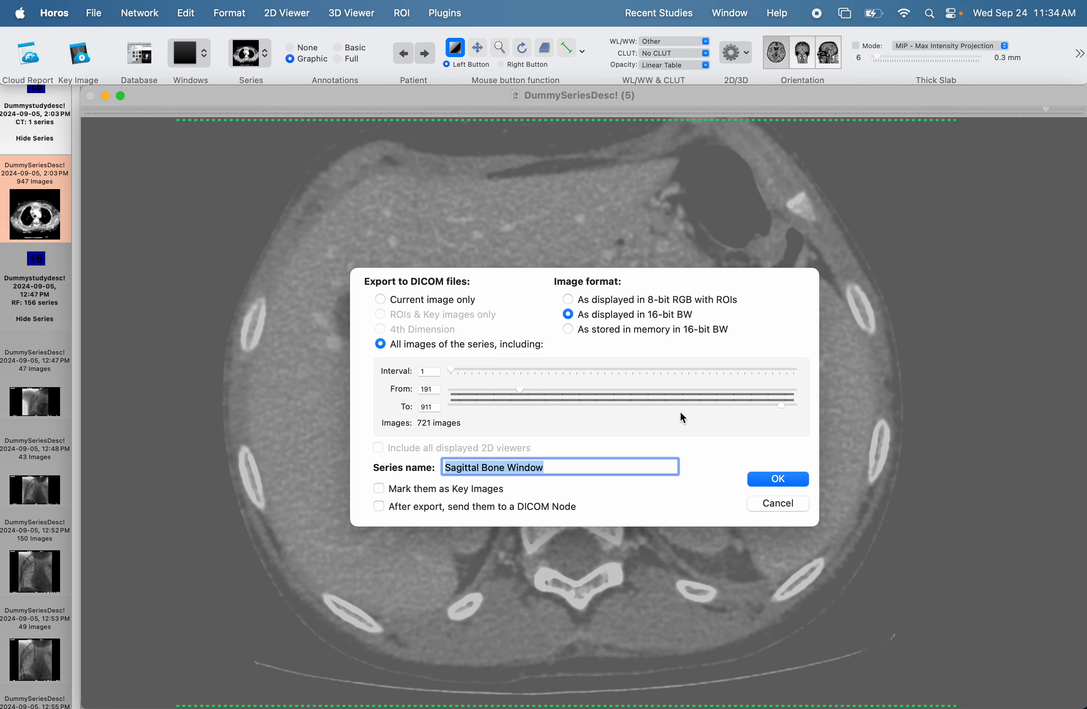
left_click_drag(521, 389, 499, 370)
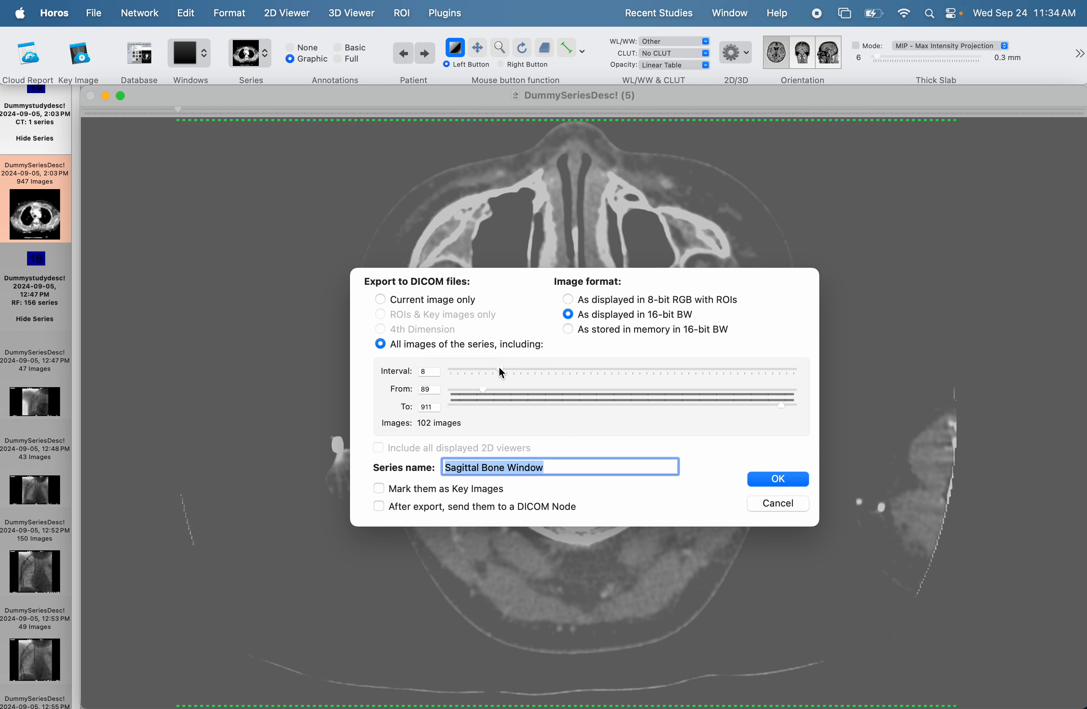
left_click_drag(502, 369, 506, 369)
left_click_drag(507, 370, 517, 370)
left_click_drag(513, 368, 508, 368)
Name the exported series Axial Soft Tissue Window and run the export.
left_click(494, 468)
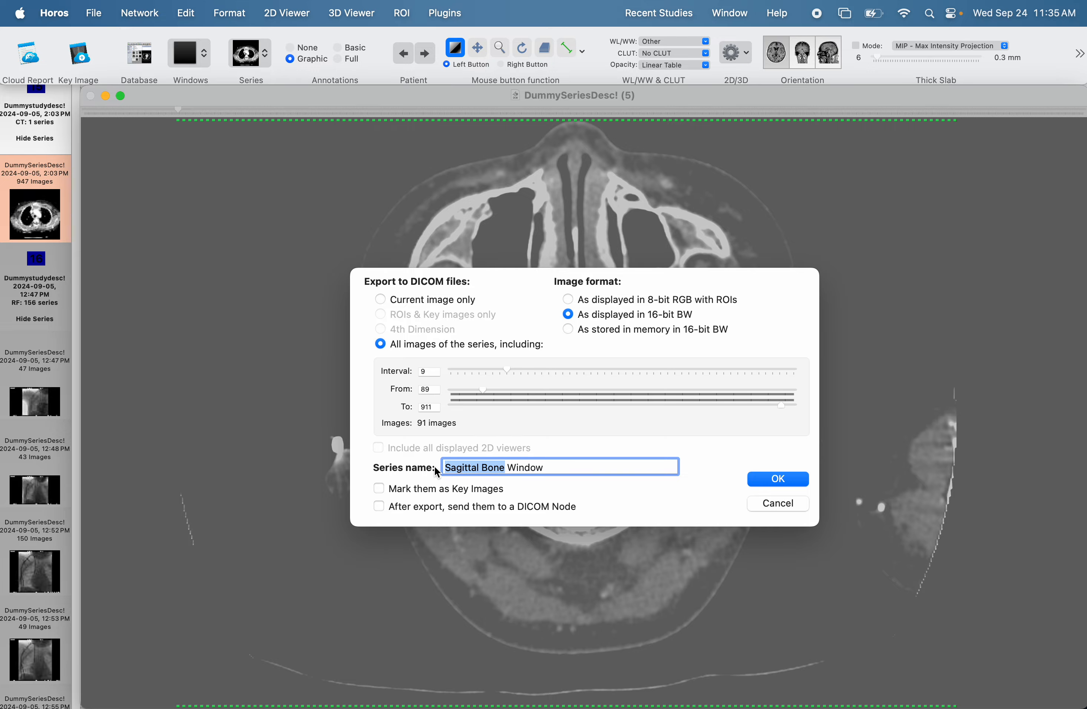
type("Axial S")
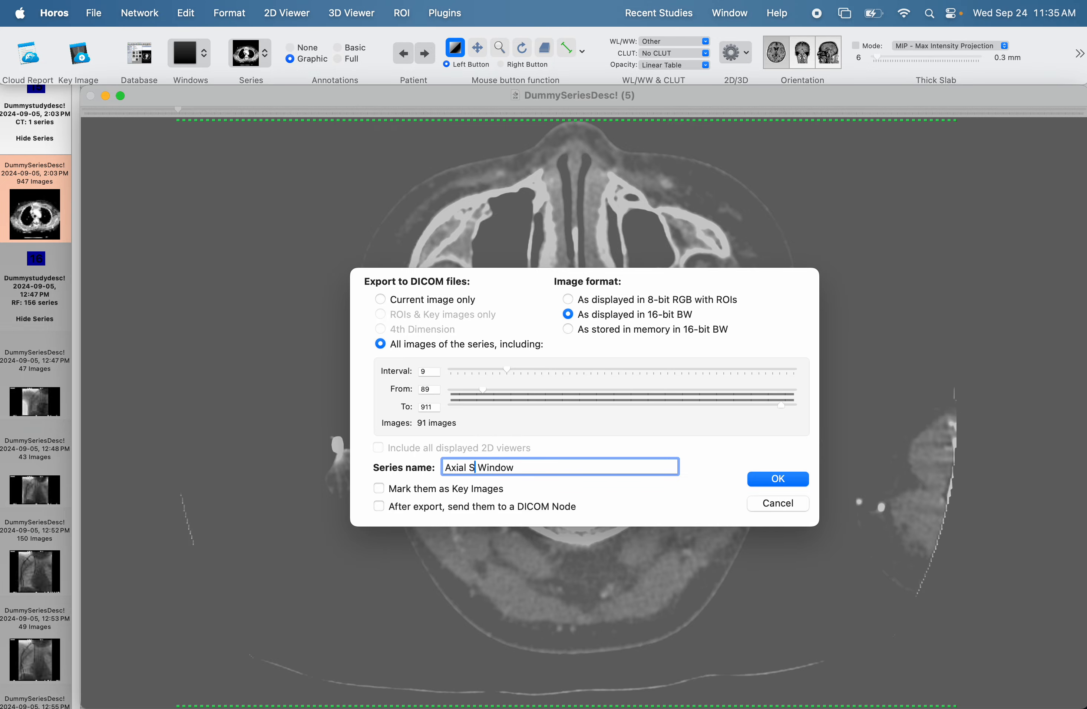
type("oft Tissue")
left_click(778, 480)
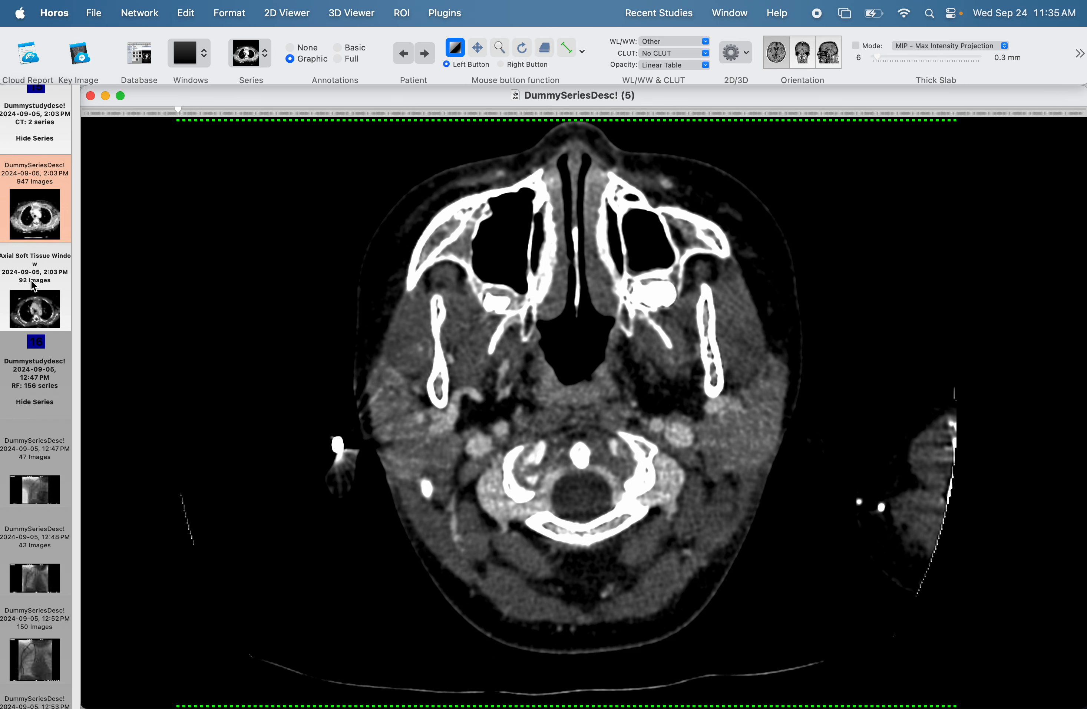
Open the new Axial Soft Tissue Window series and check its slices down to the liver.
left_click(46, 295)
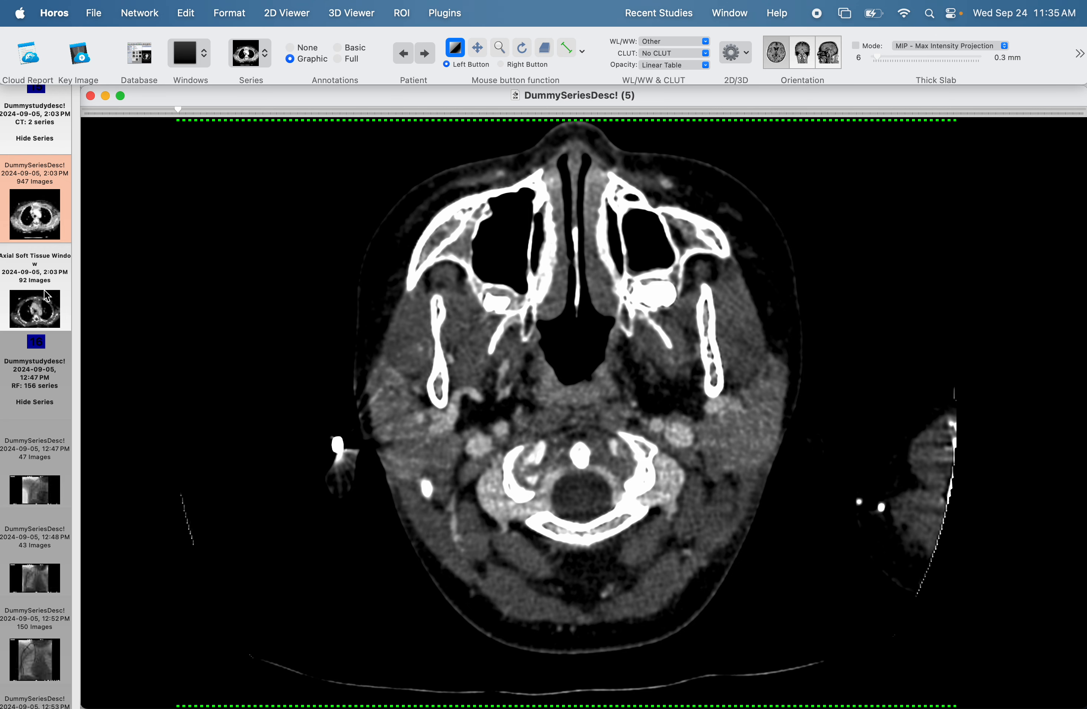
scroll(490, 344, "down", 15)
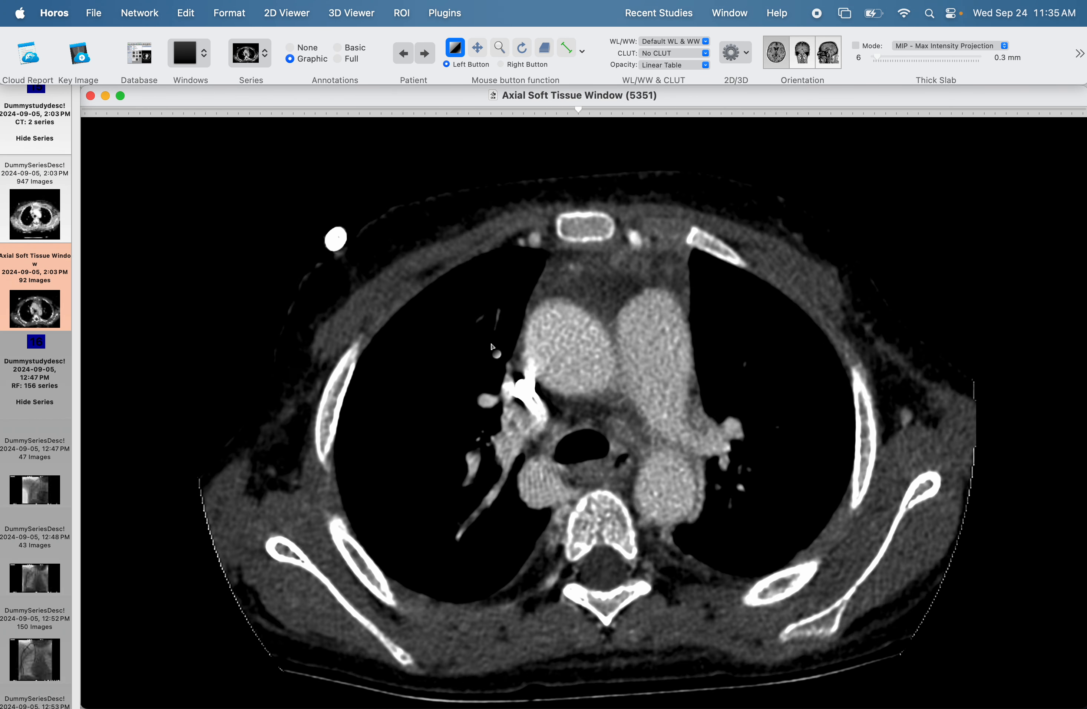
scroll(491, 344, "down", 10)
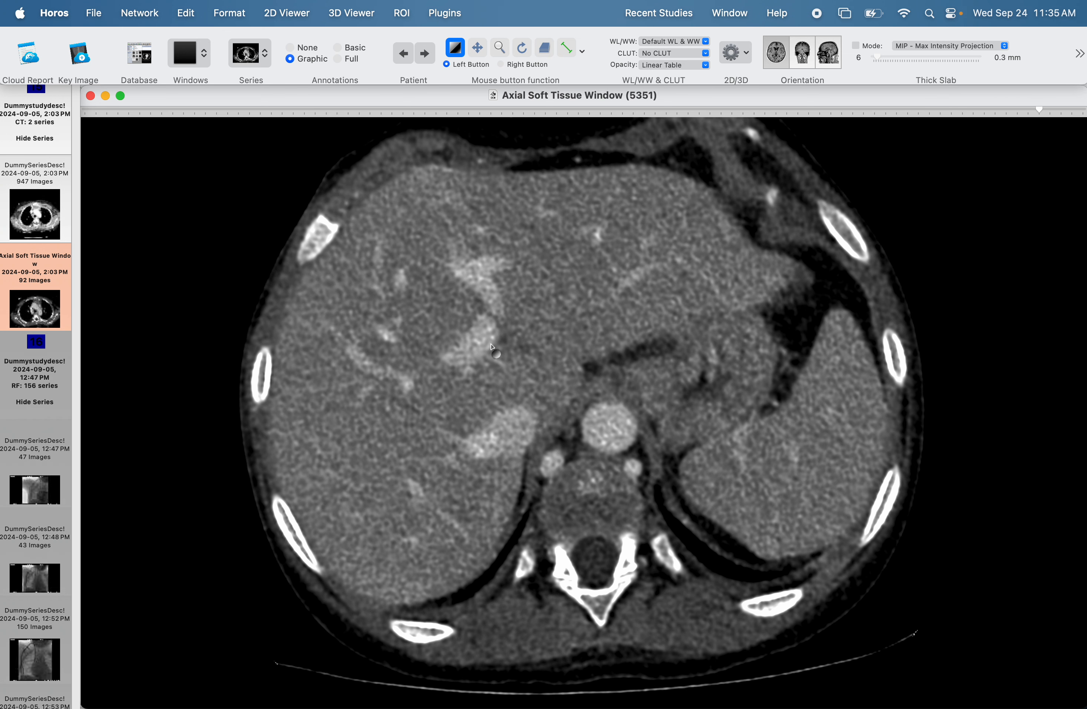
Reopen the original 947-image CT series, switch it to the coronal orientation and look through the coronal slices.
left_click(28, 205)
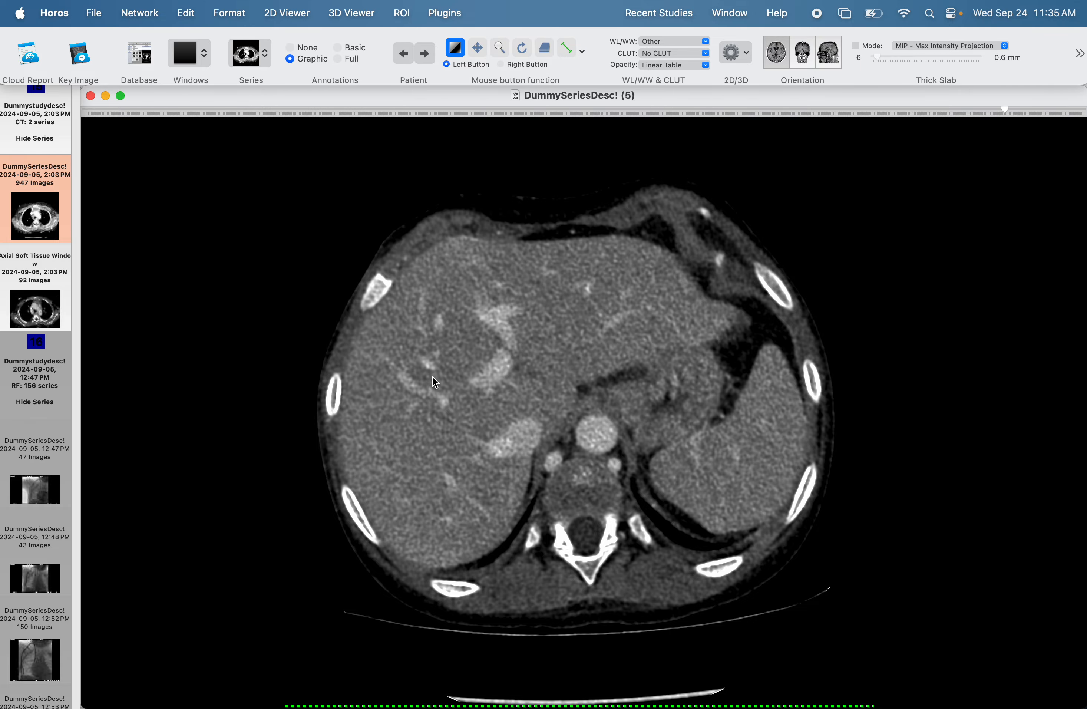
scroll(439, 387, "down", 15)
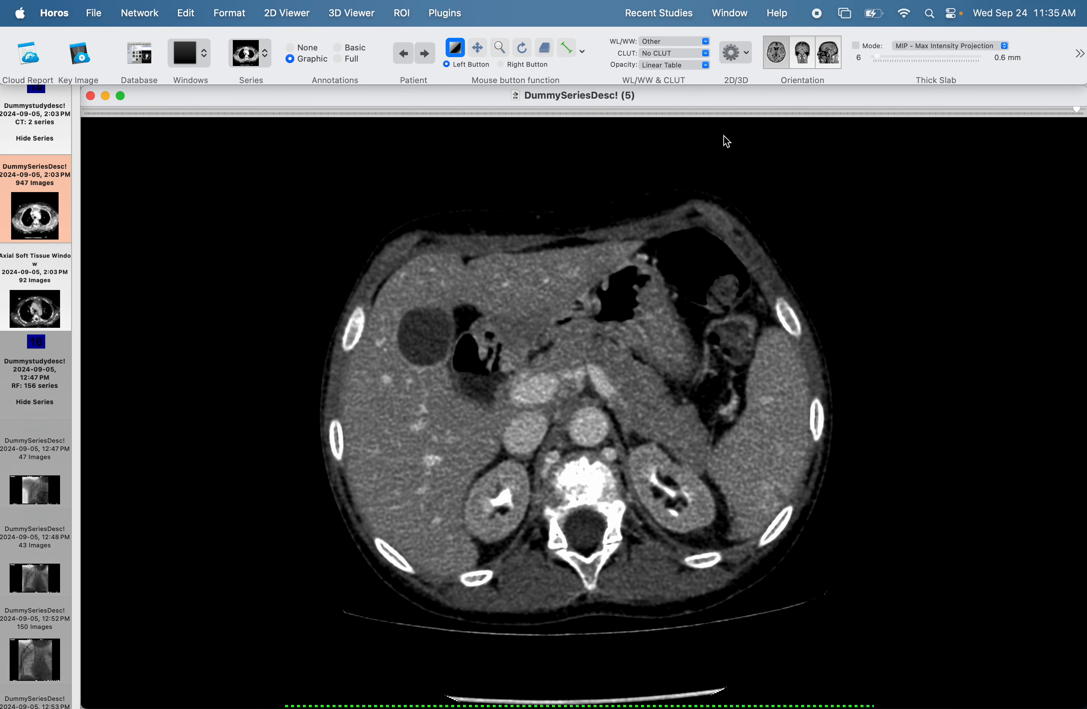
left_click(806, 57)
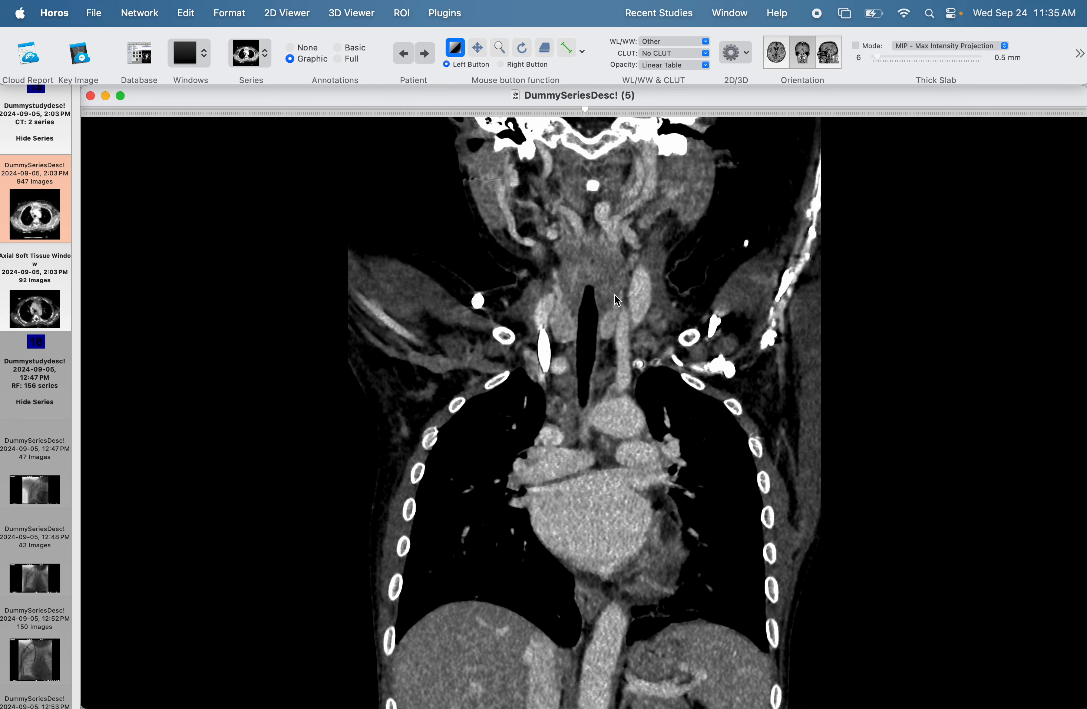
scroll(615, 294, "down", 10)
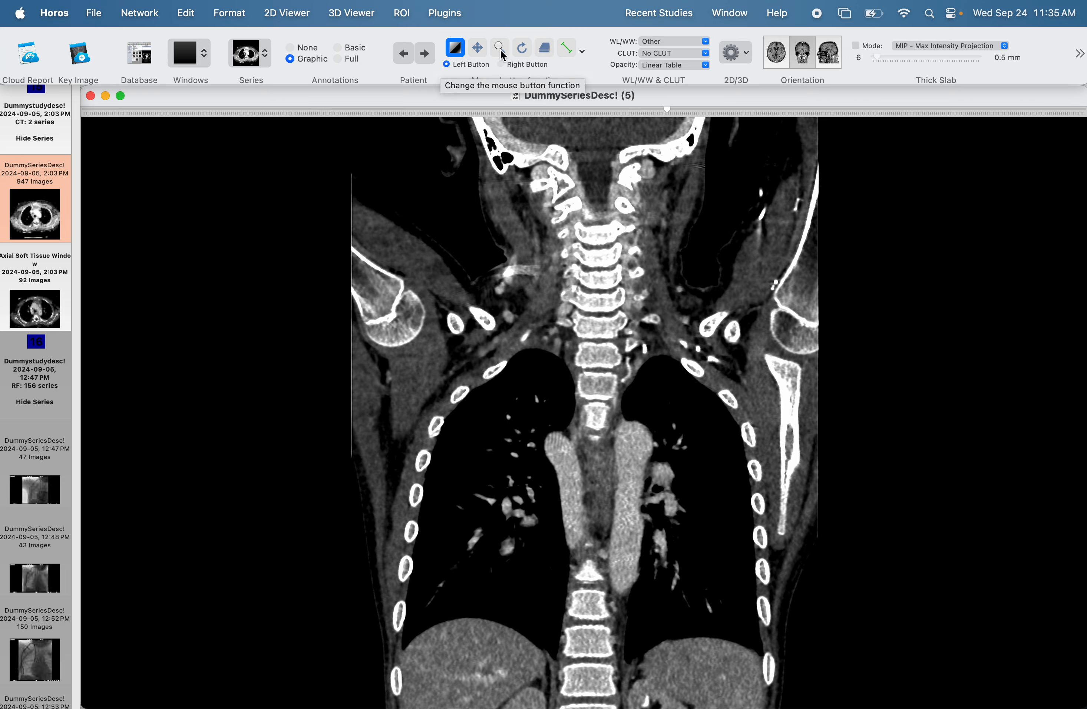
Enlarge and reposition the coronal image so the chest fills the view, and apply the CT - Bone window preset.
left_click(500, 48)
left_click_drag(583, 339, 584, 292)
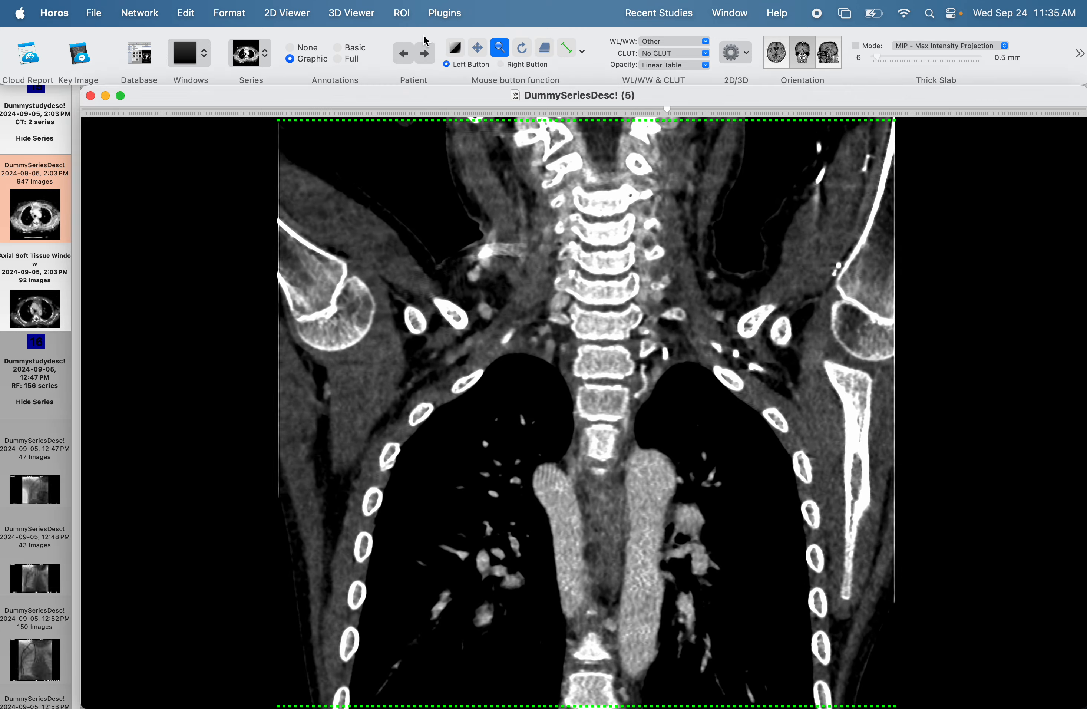
left_click(481, 54)
left_click_drag(550, 418, 515, 267)
scroll(513, 264, "down", 15)
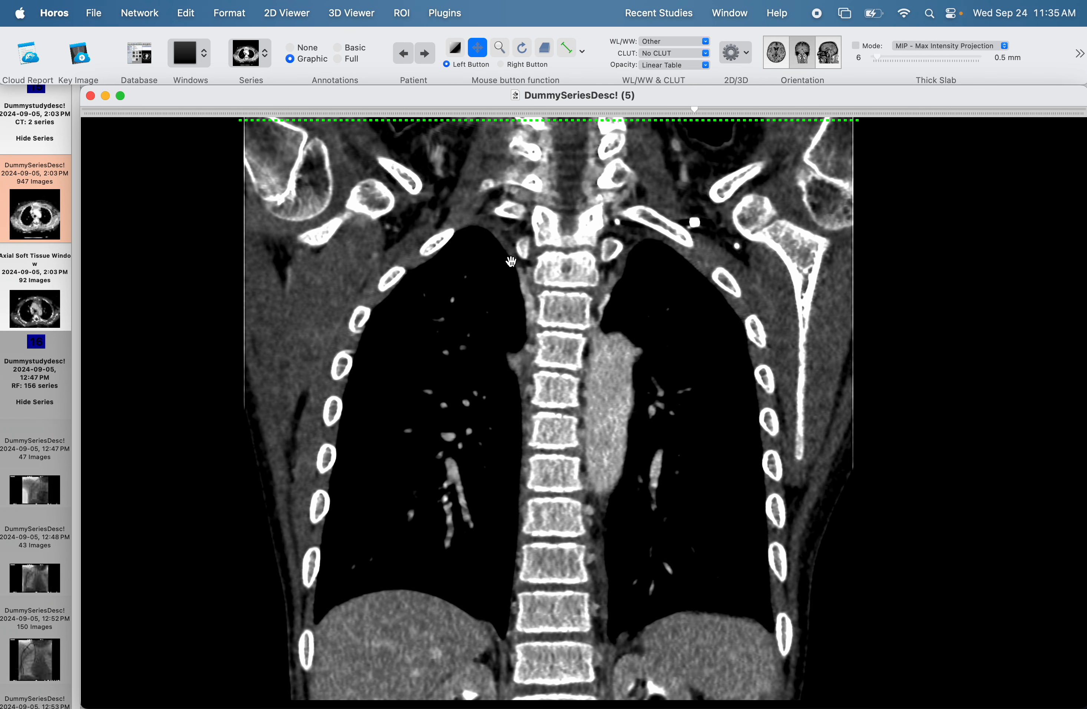
scroll(511, 262, "up", 10)
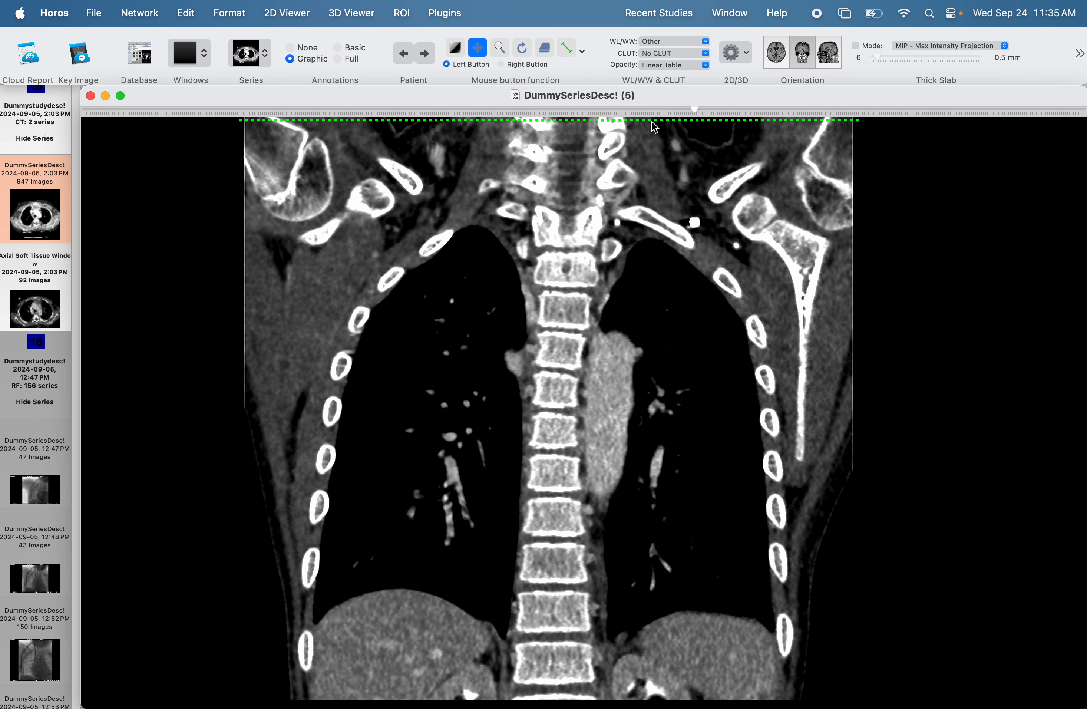
left_click(707, 45)
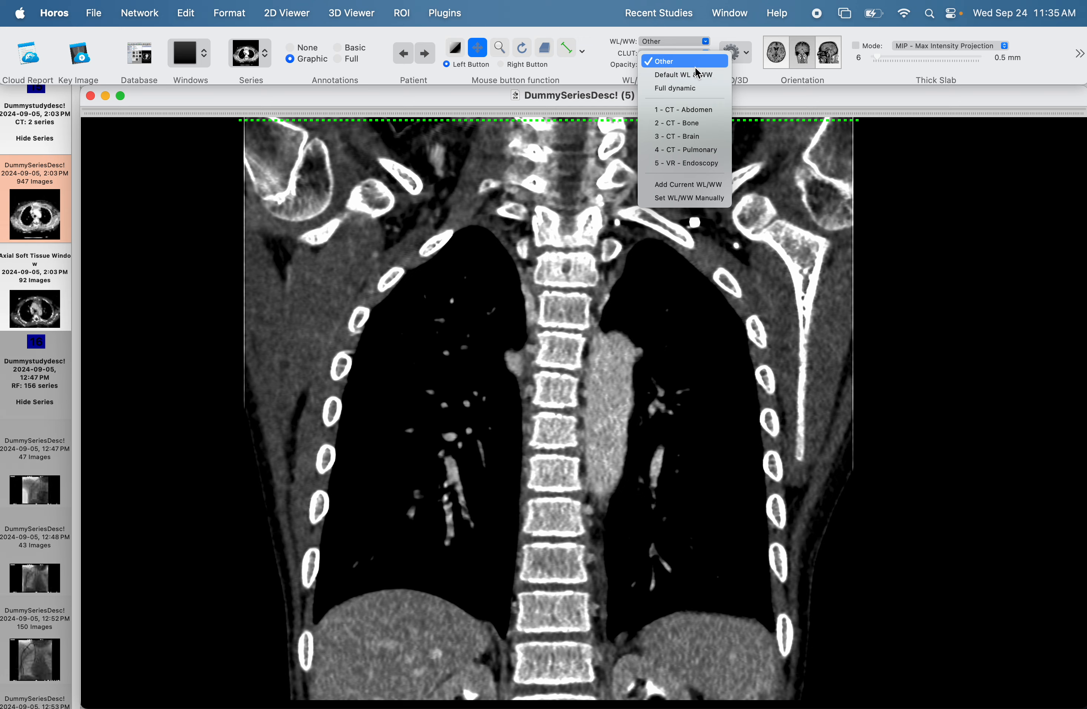
left_click(699, 123)
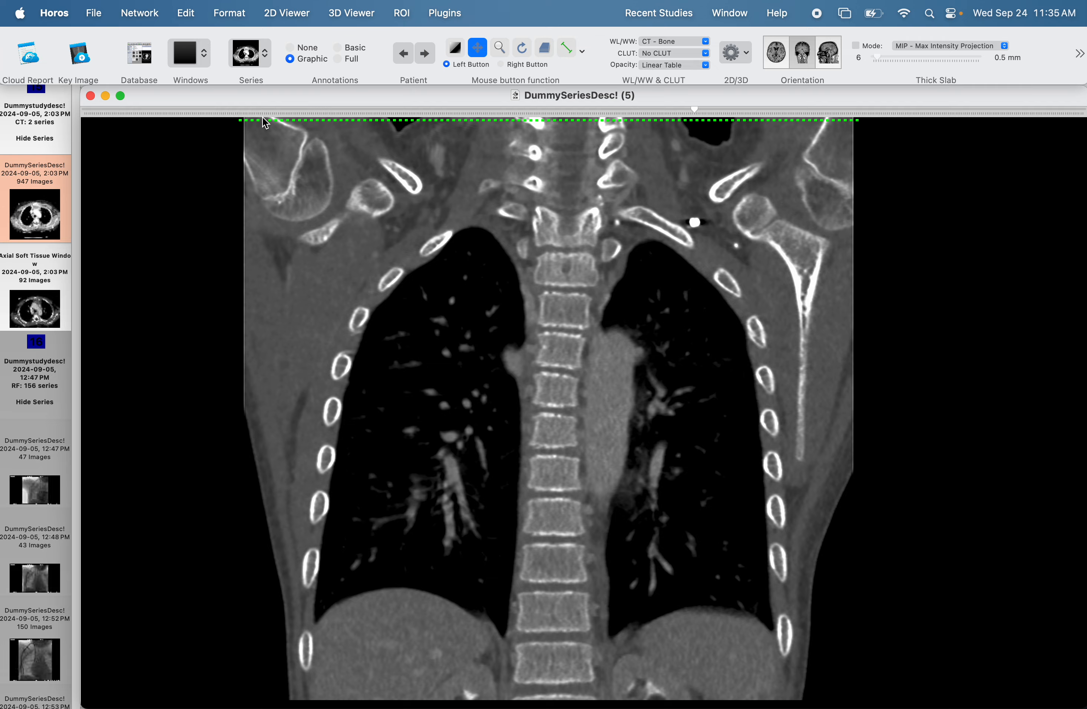
Set up a DICOM file export of the coronal series from image 62 to 413 with an interval of 4.
left_click(97, 16)
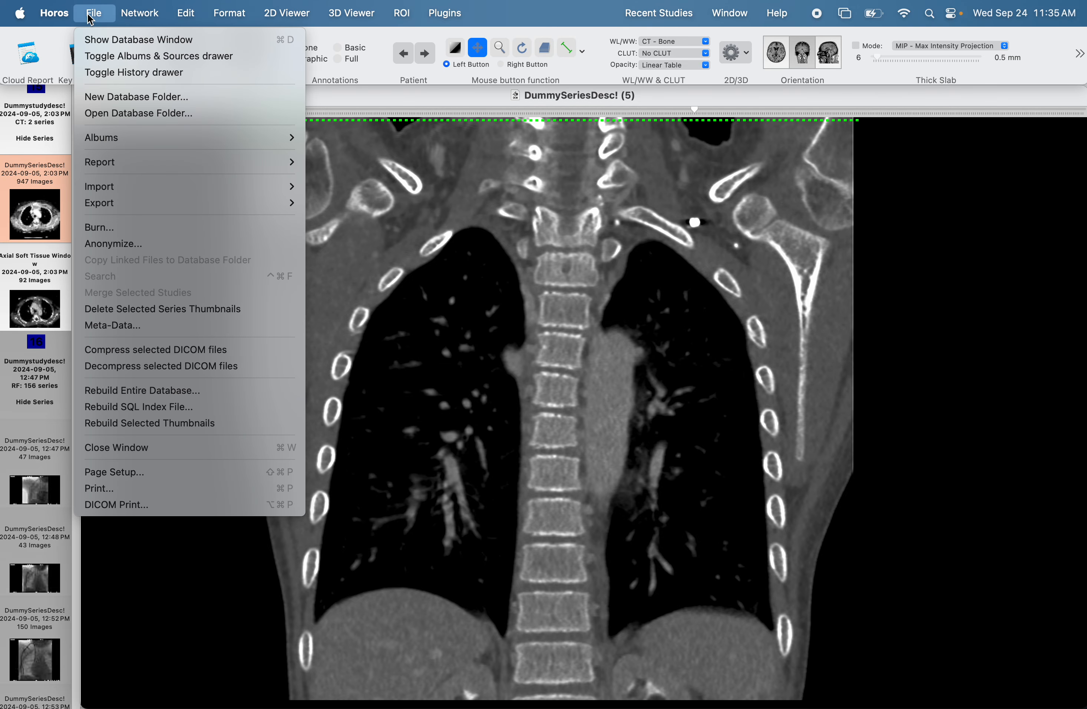
mouse_move(141, 204)
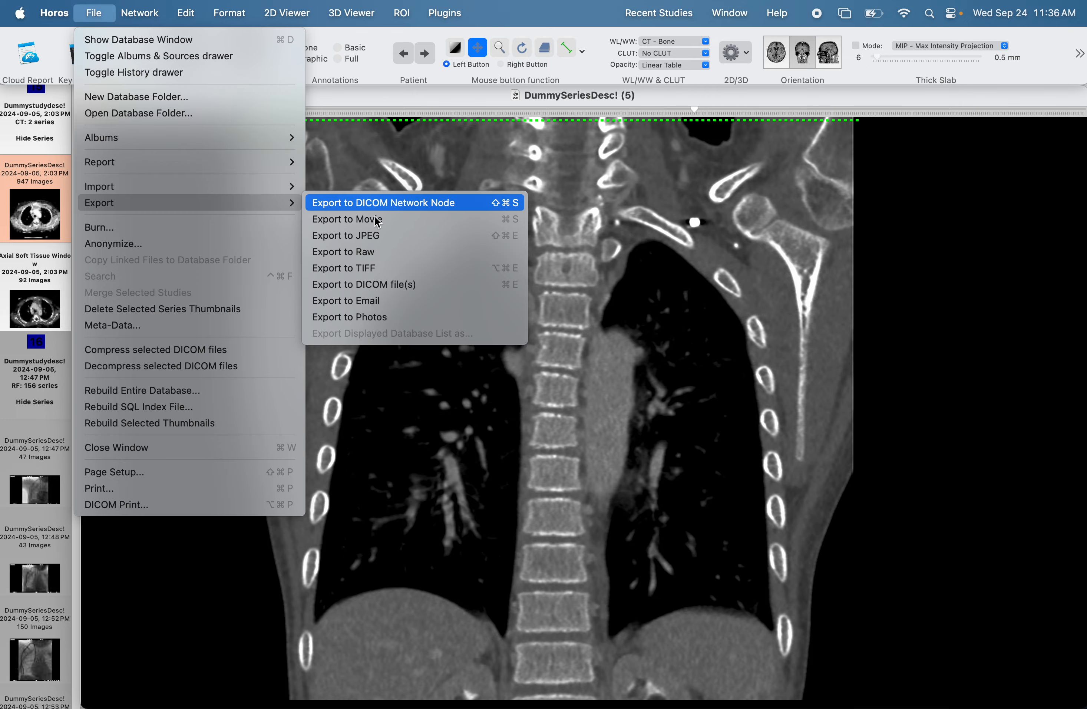
left_click(418, 284)
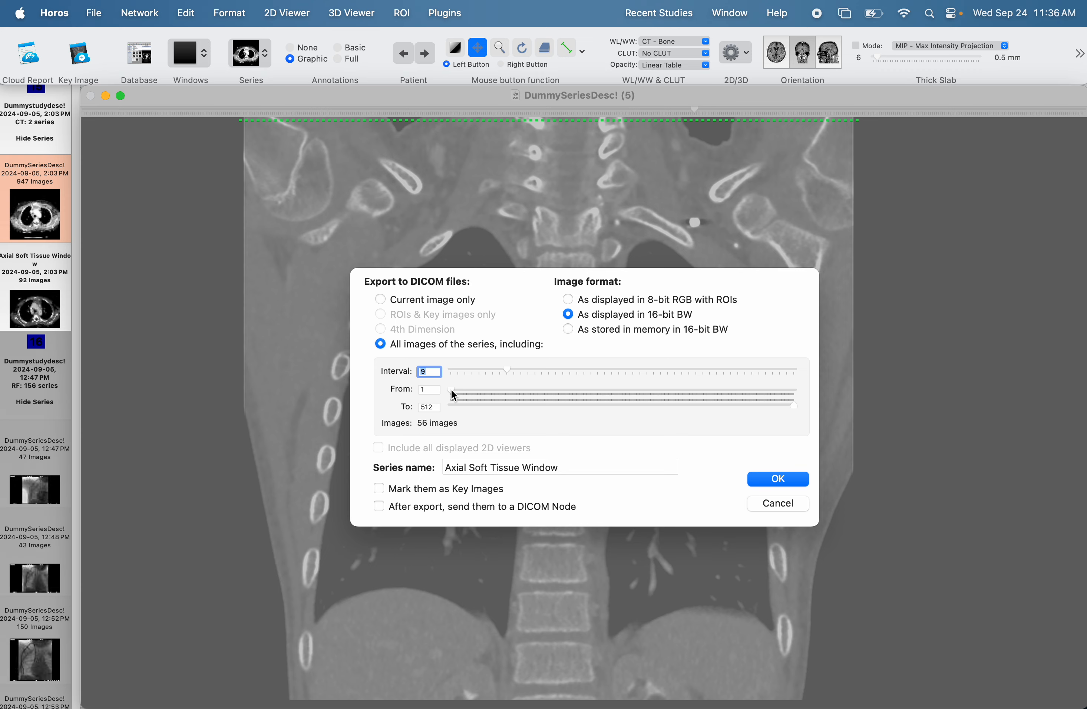
left_click_drag(451, 391, 493, 386)
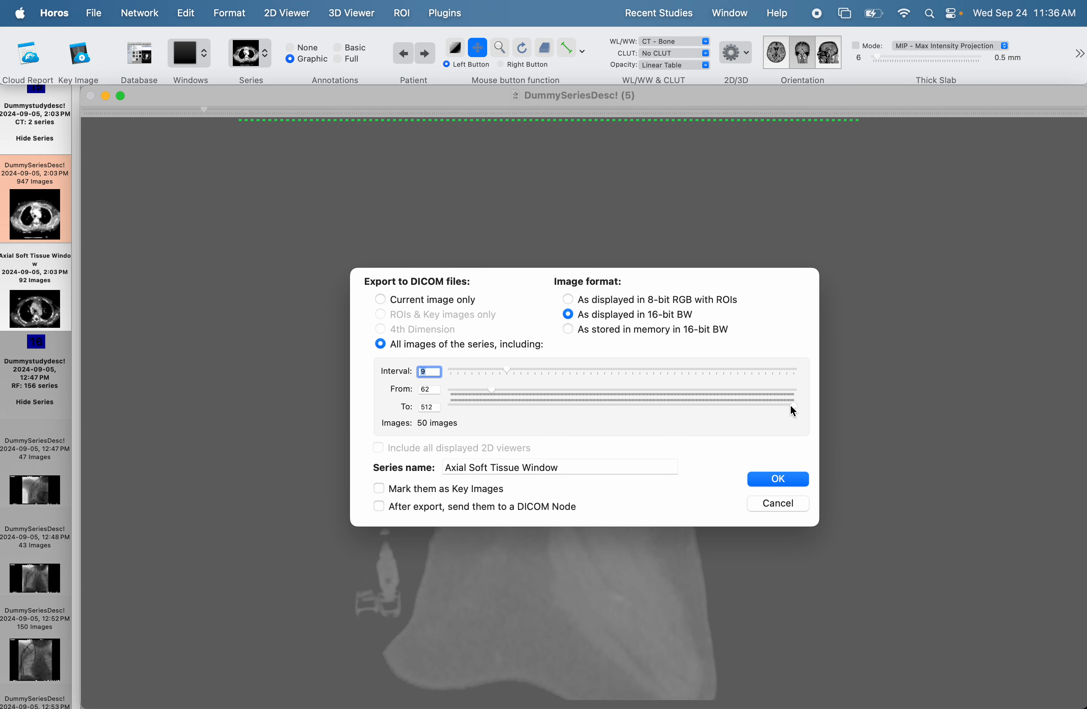
left_click_drag(791, 405, 726, 410)
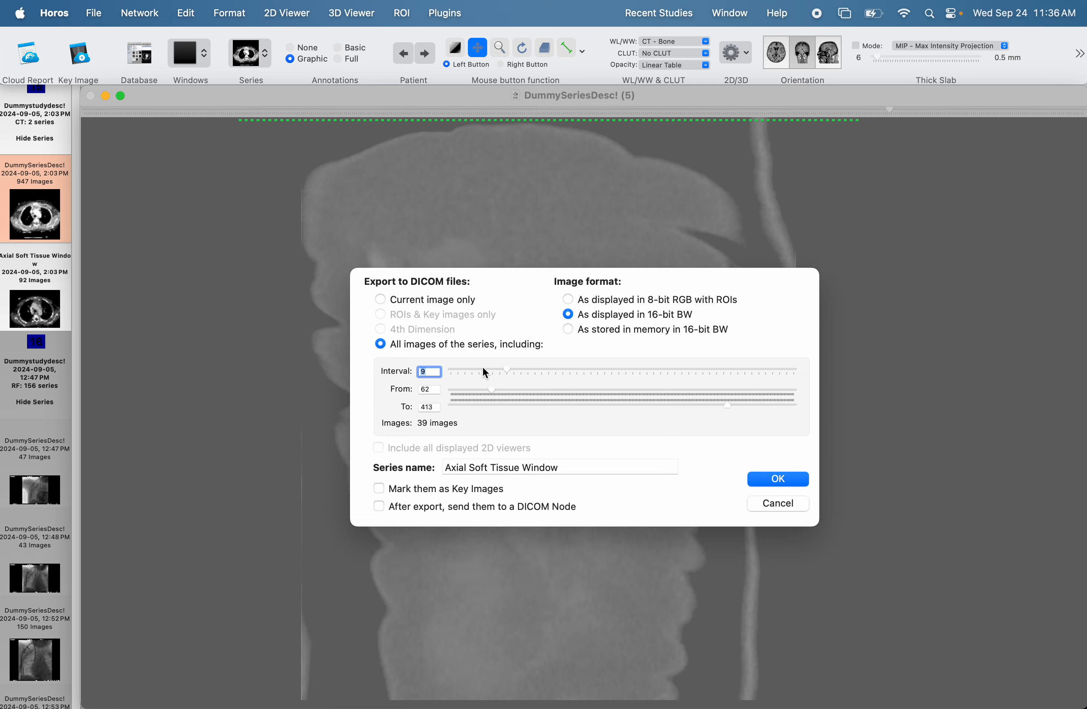
left_click_drag(507, 371, 473, 370)
Name the exported series Coronal Bone Window and run the export.
left_click(477, 468)
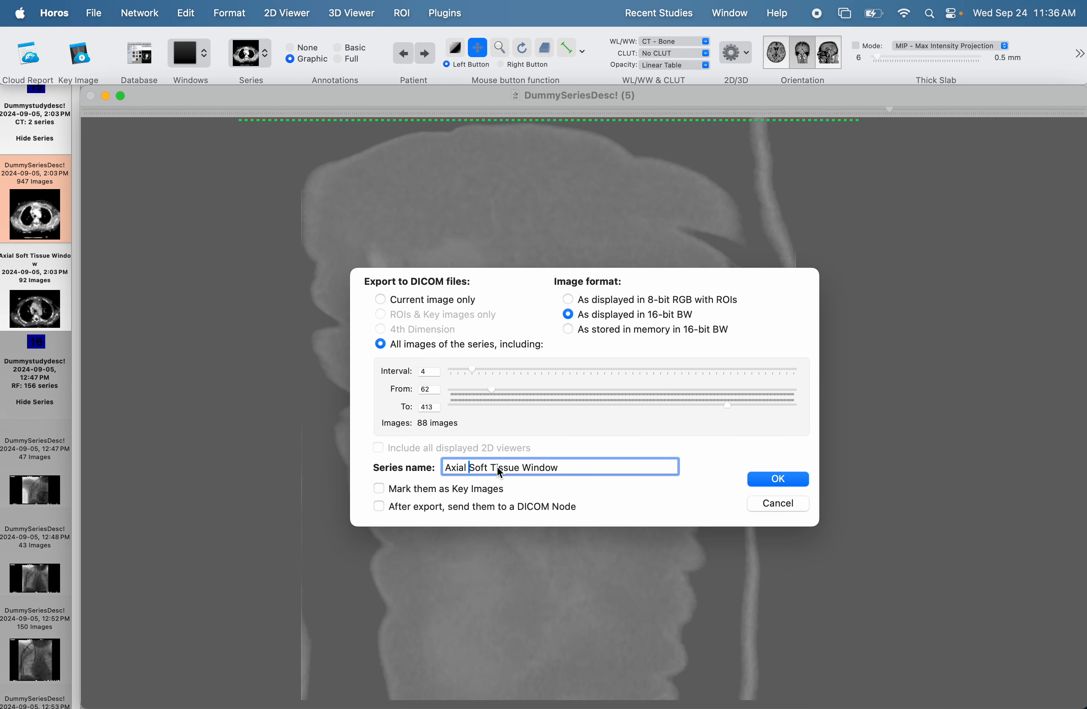
left_click_drag(522, 473, 418, 473)
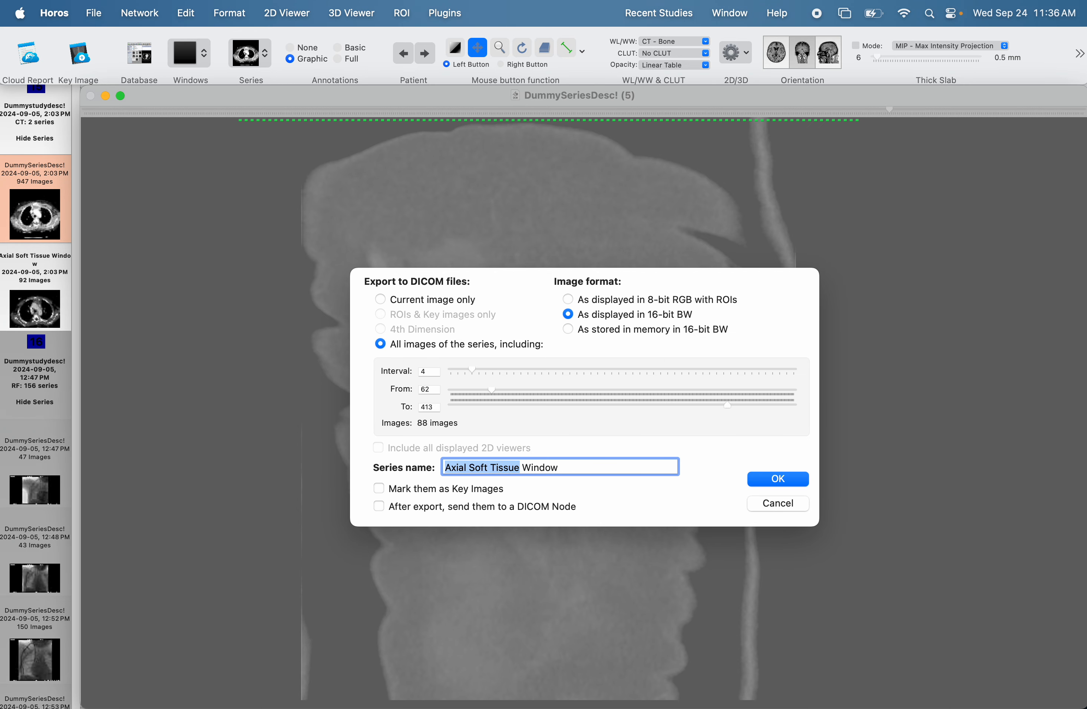
type("Corro")
key("BackSpace")
key("BackSpace")
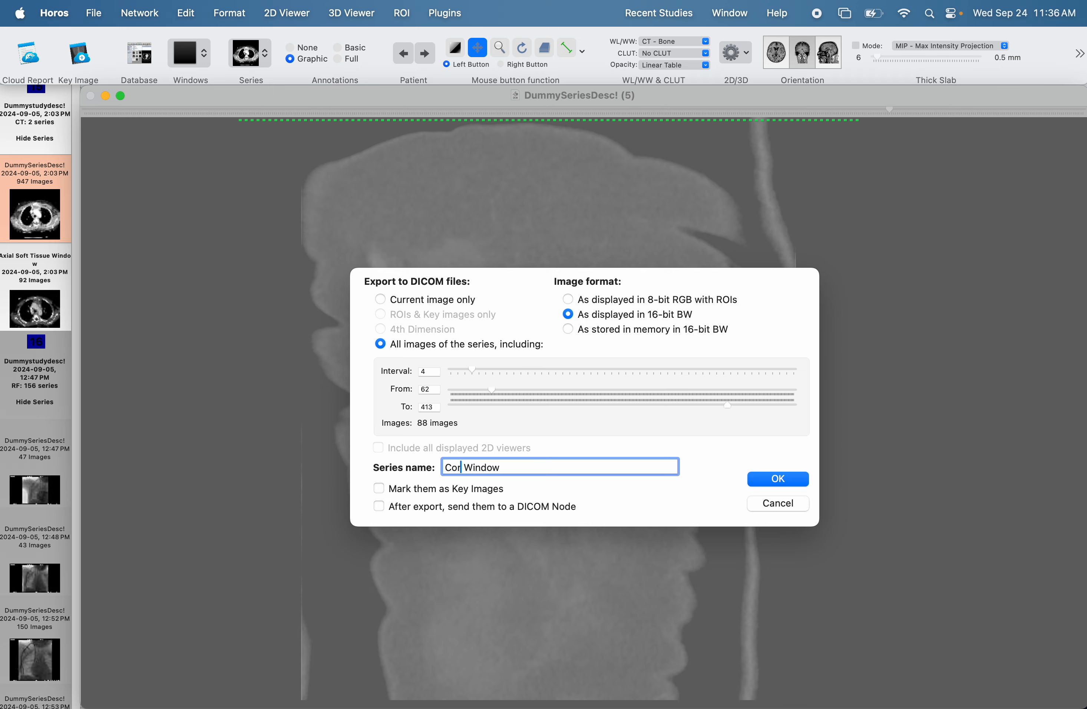
type("onal Bone")
left_click(782, 478)
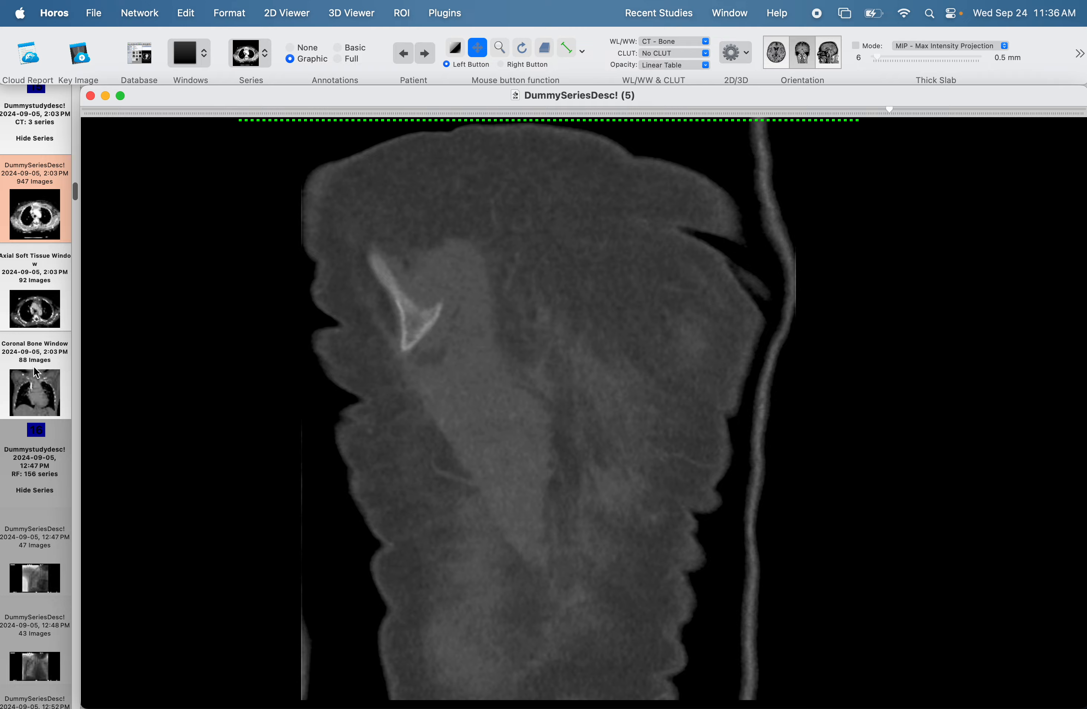
Close the viewer and select the Axial Soft Tissue Window and Coronal Bone Window series together in the database.
left_click(90, 95)
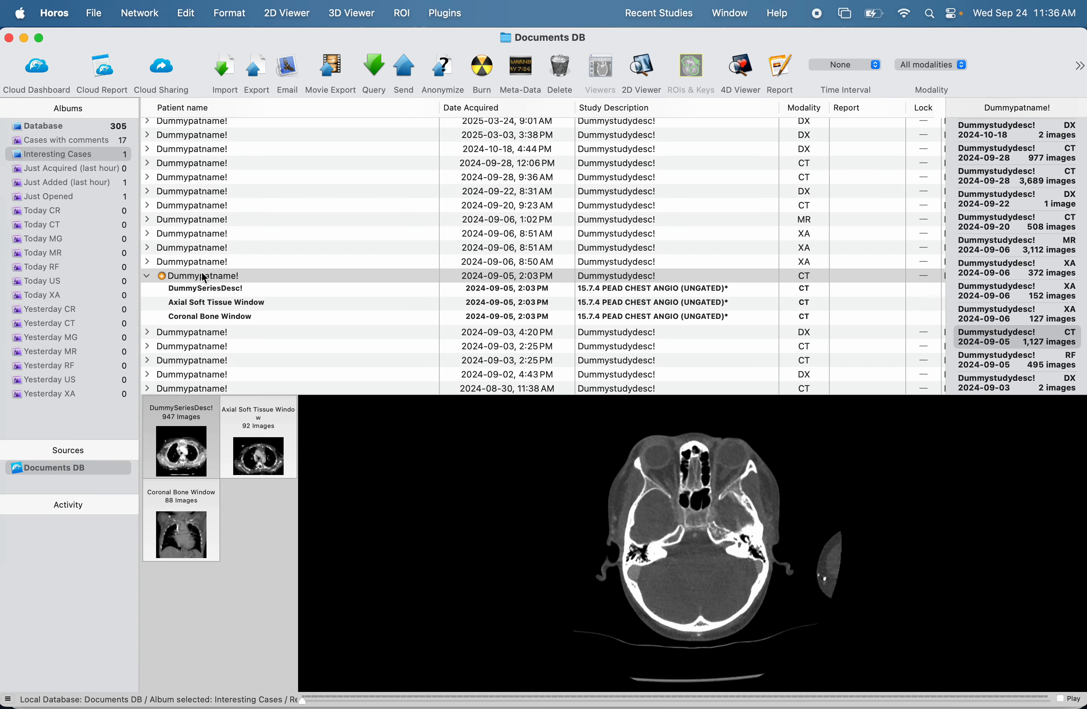
left_click(187, 301)
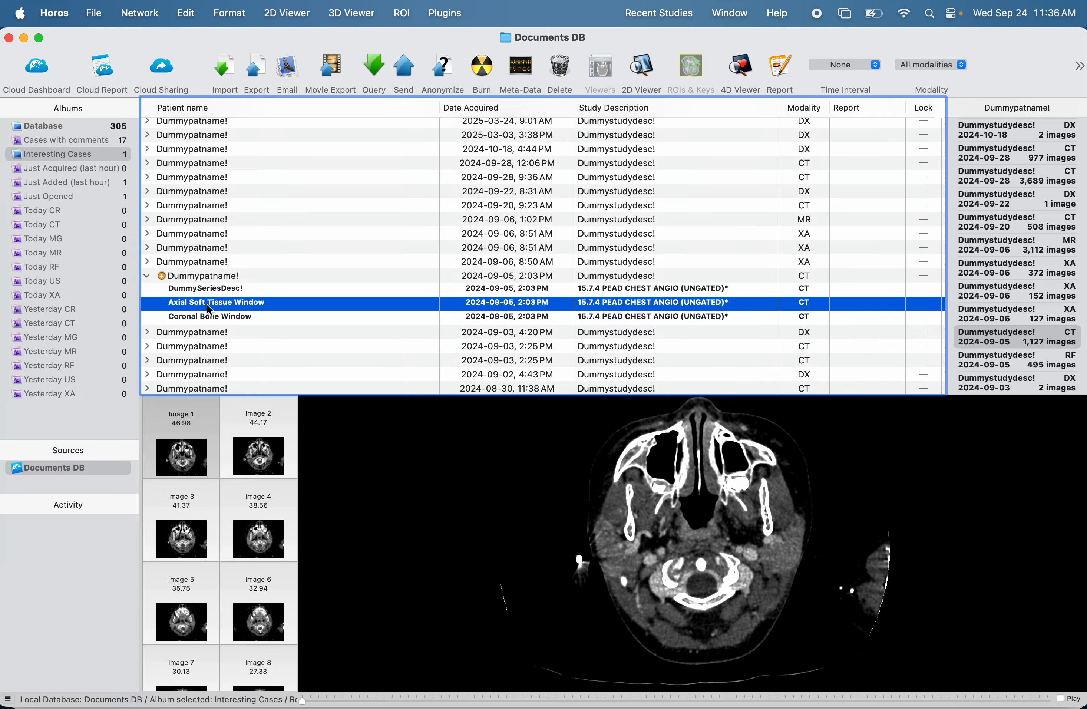
left_click(216, 316)
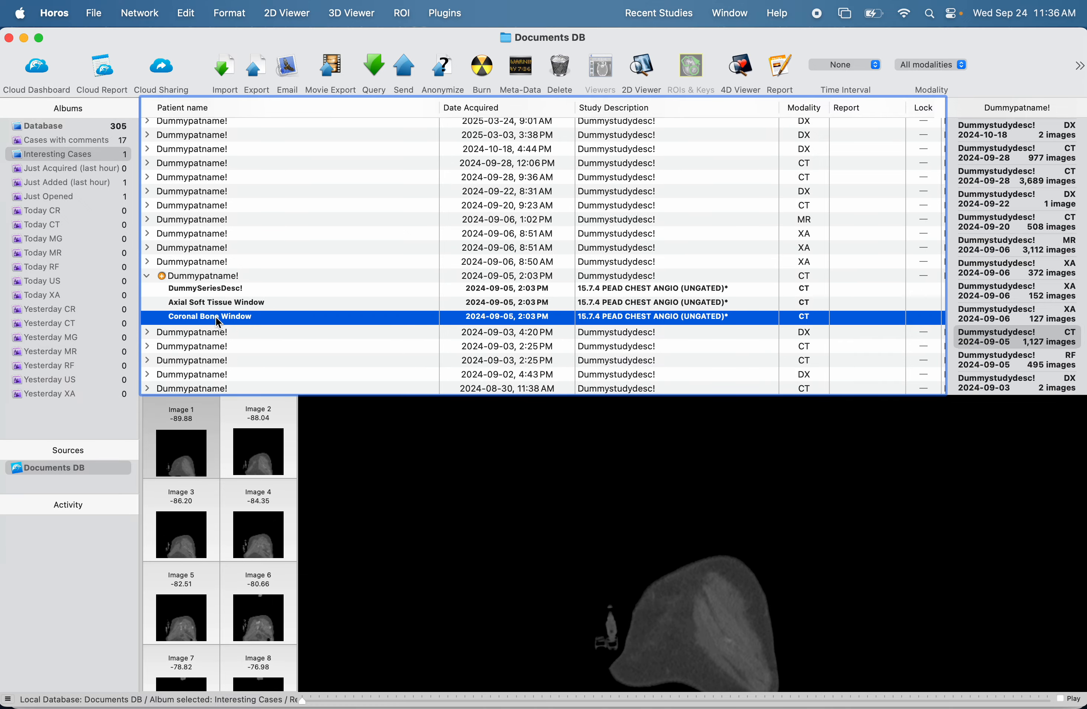
left_click(223, 307, "shift")
Export the two selected series with the Anonymize command into a new Desktop folder named CT.
left_click(101, 16)
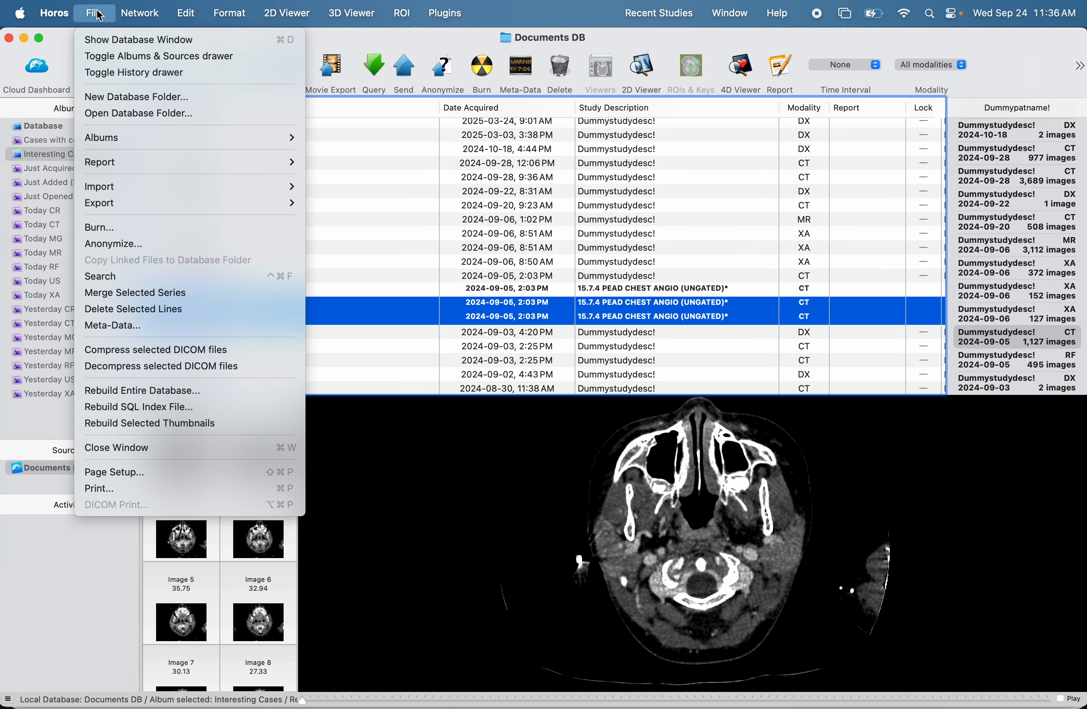
left_click(123, 247)
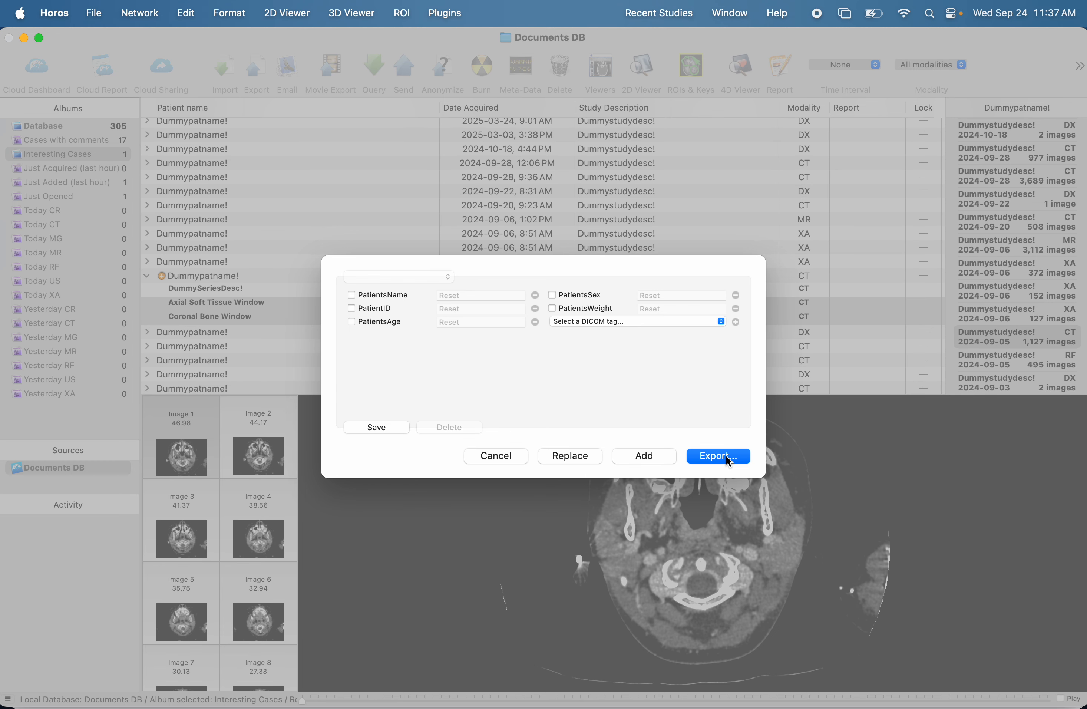
left_click(729, 462)
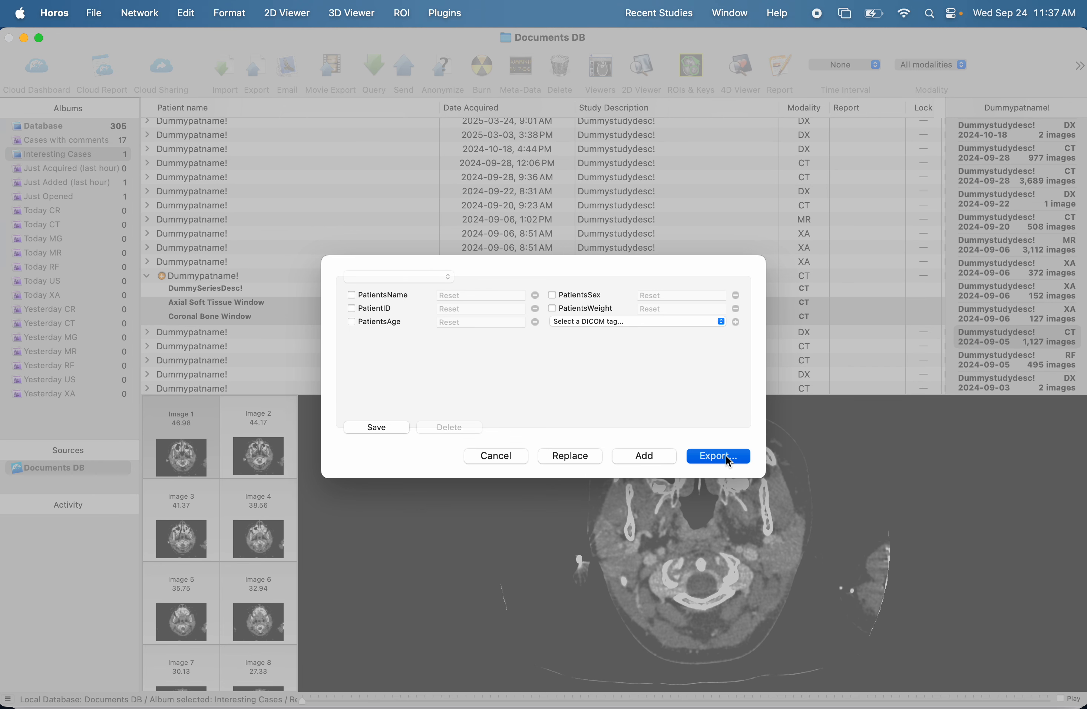
left_click(302, 305)
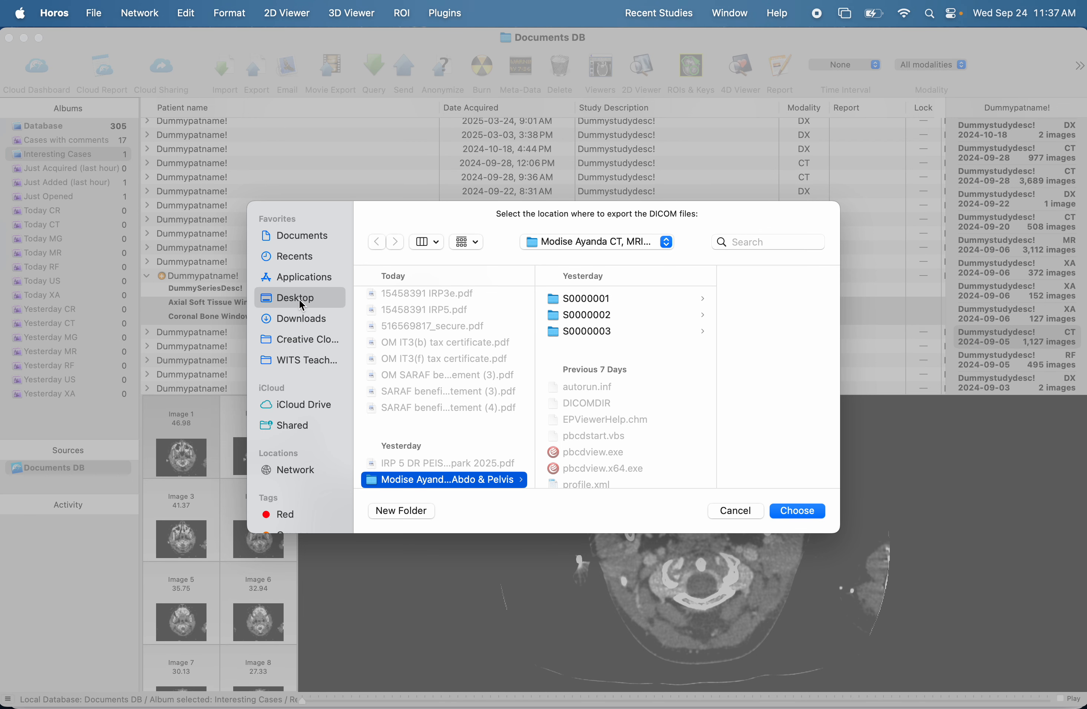
left_click(419, 512)
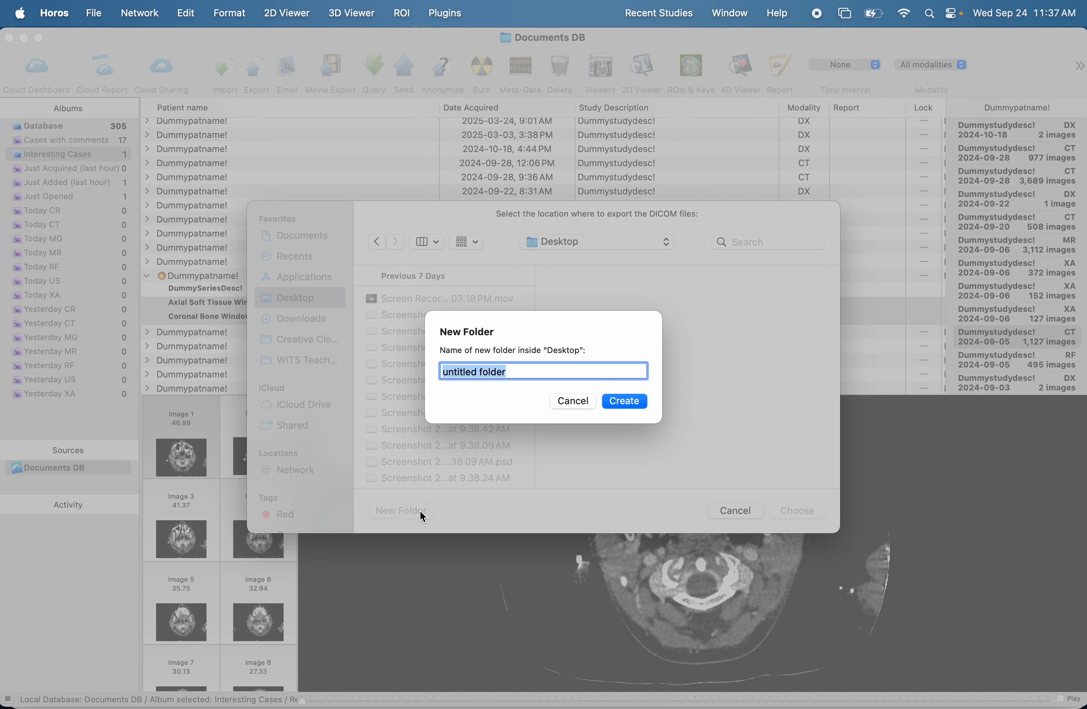
type("CT")
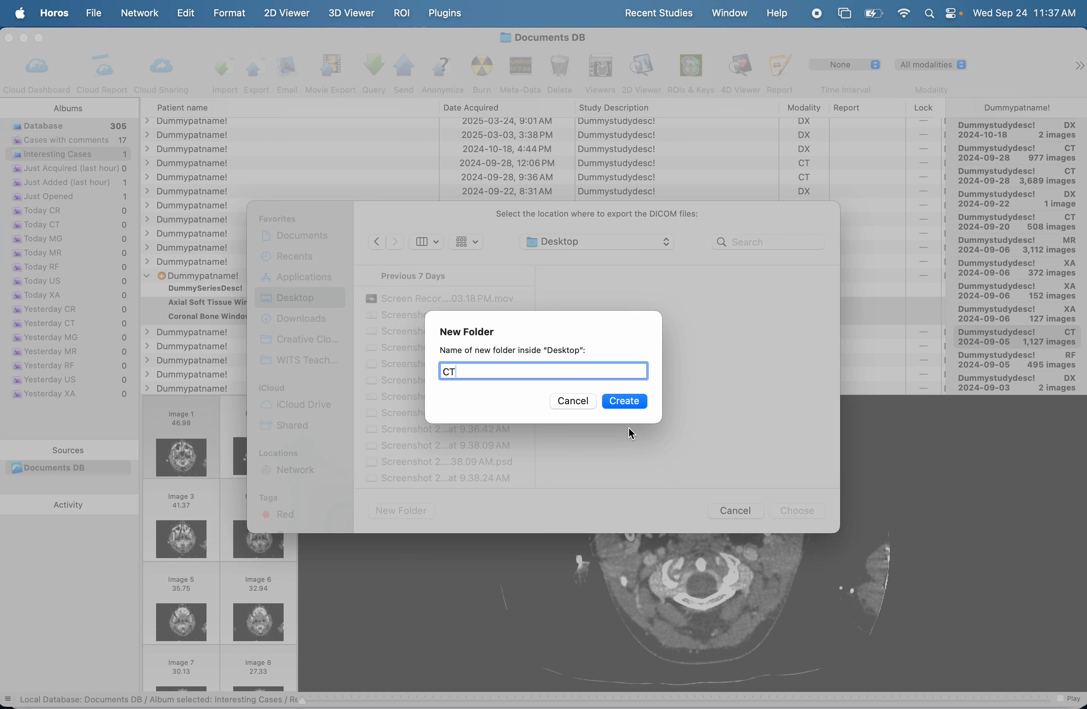
left_click(634, 399)
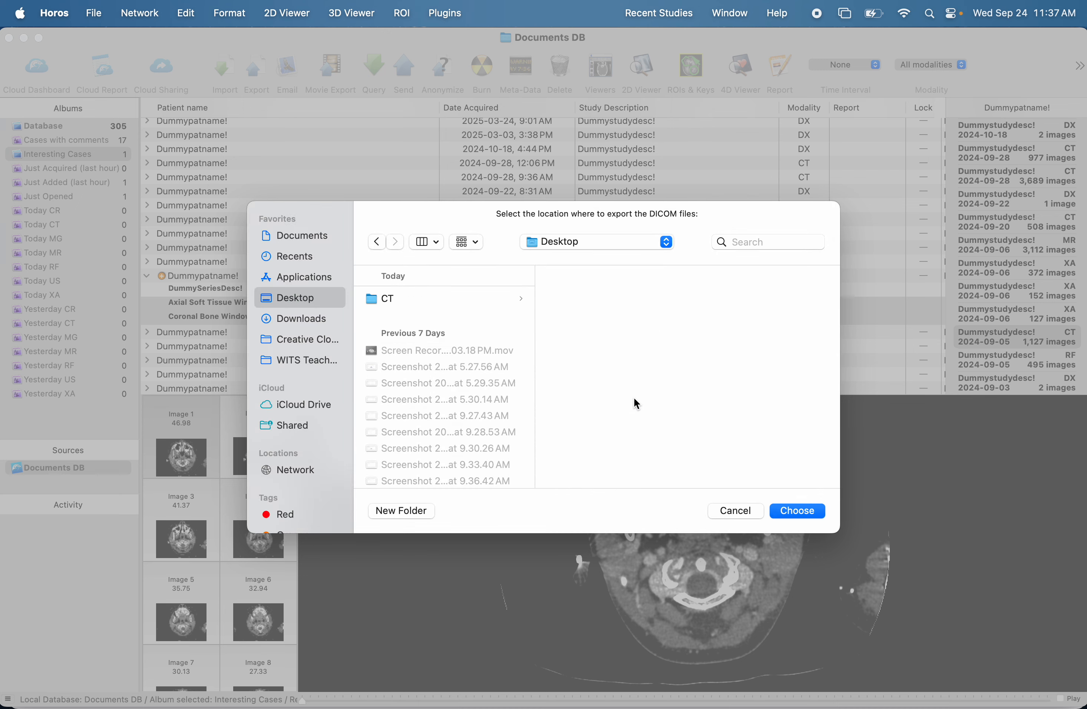
left_click(807, 511)
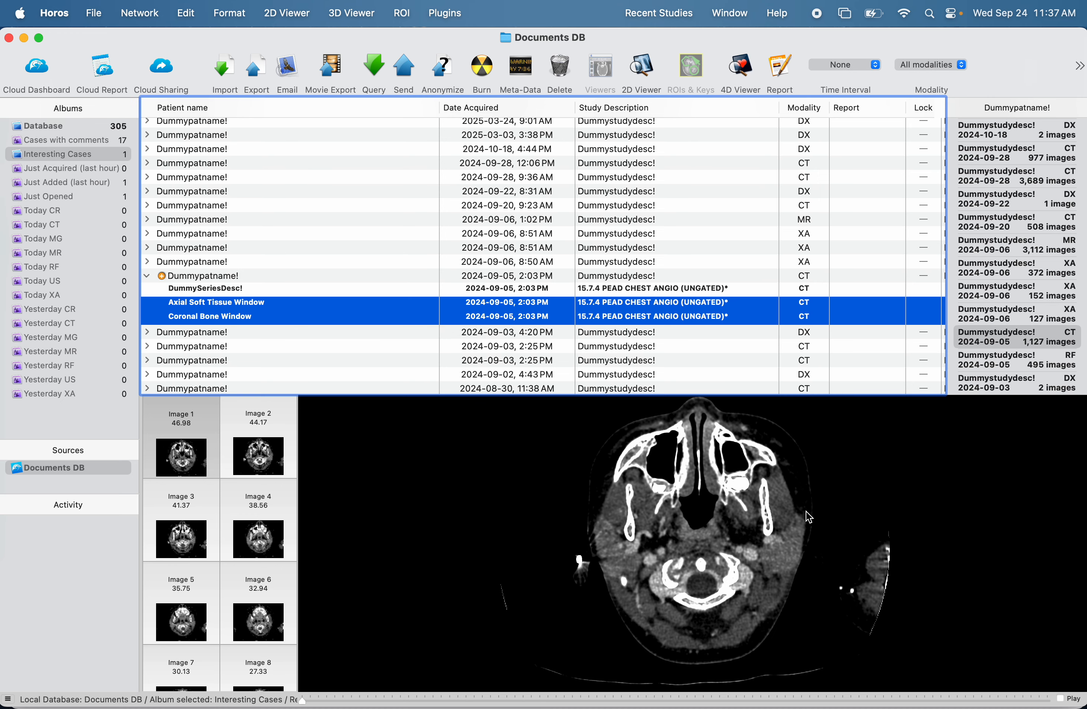